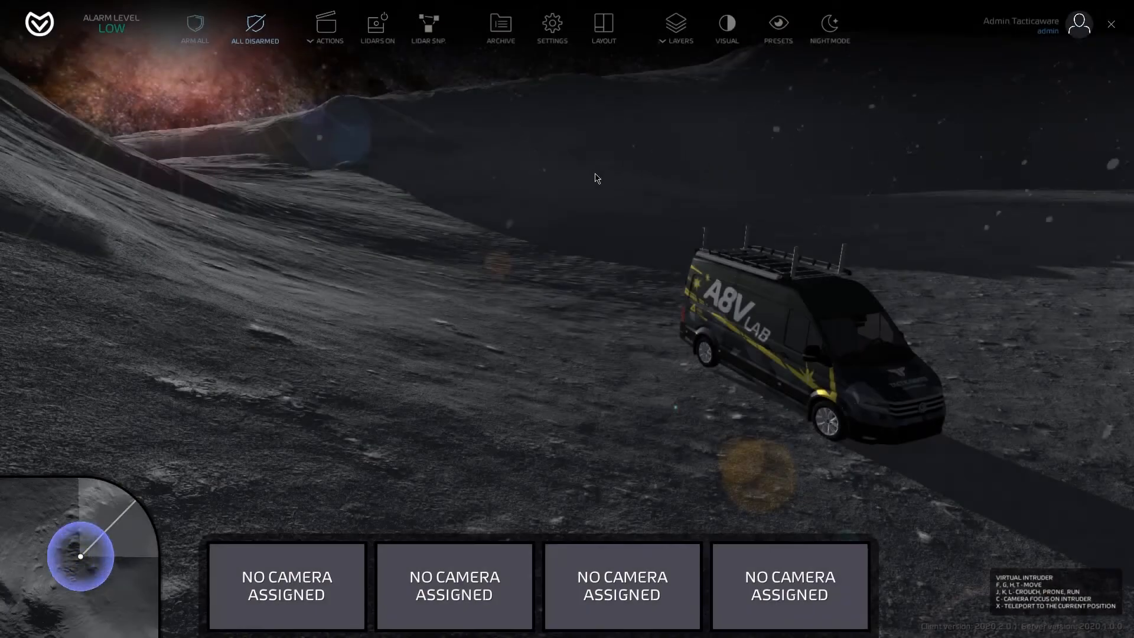
# - Start a new lidar entry in the hardware tree and set its type to virtual
pyautogui.click(553, 27)
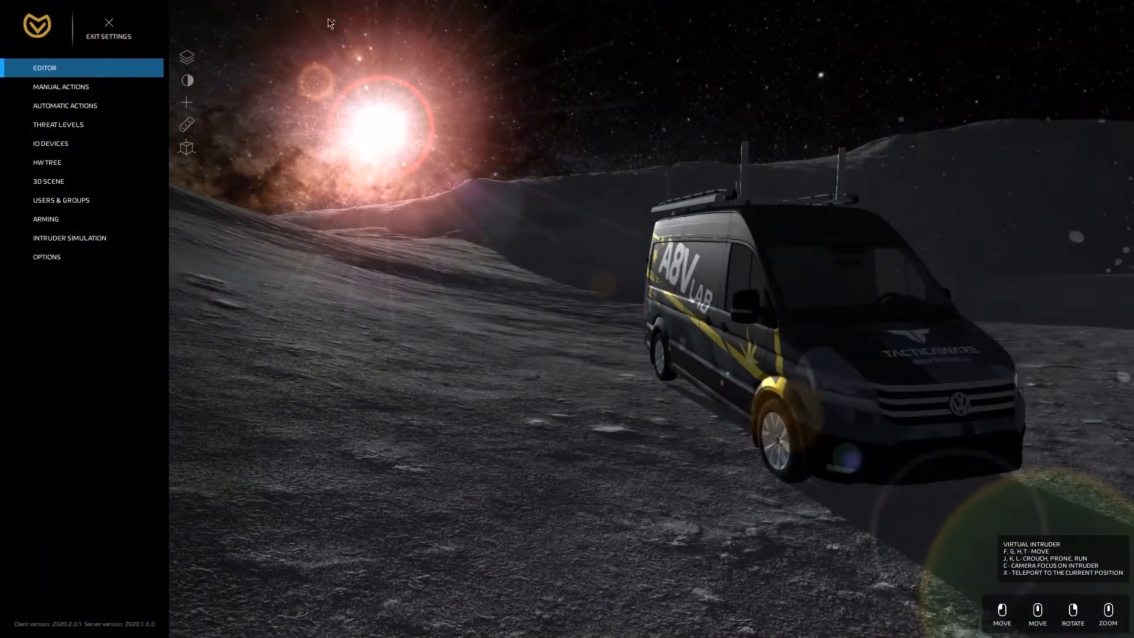
pyautogui.click(56, 169)
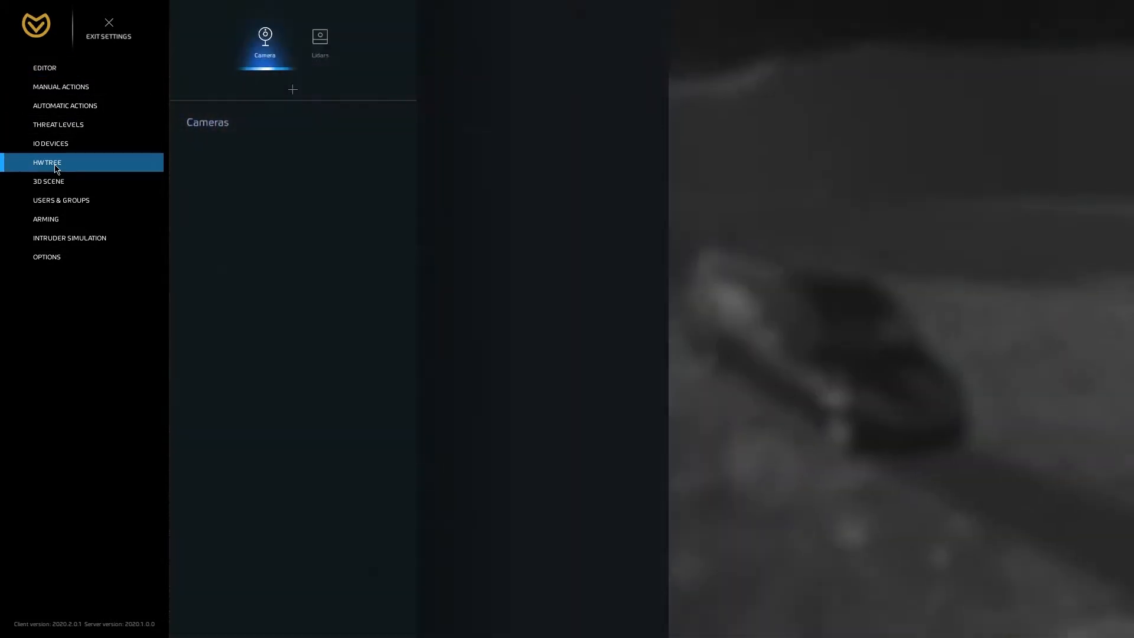
pyautogui.click(316, 41)
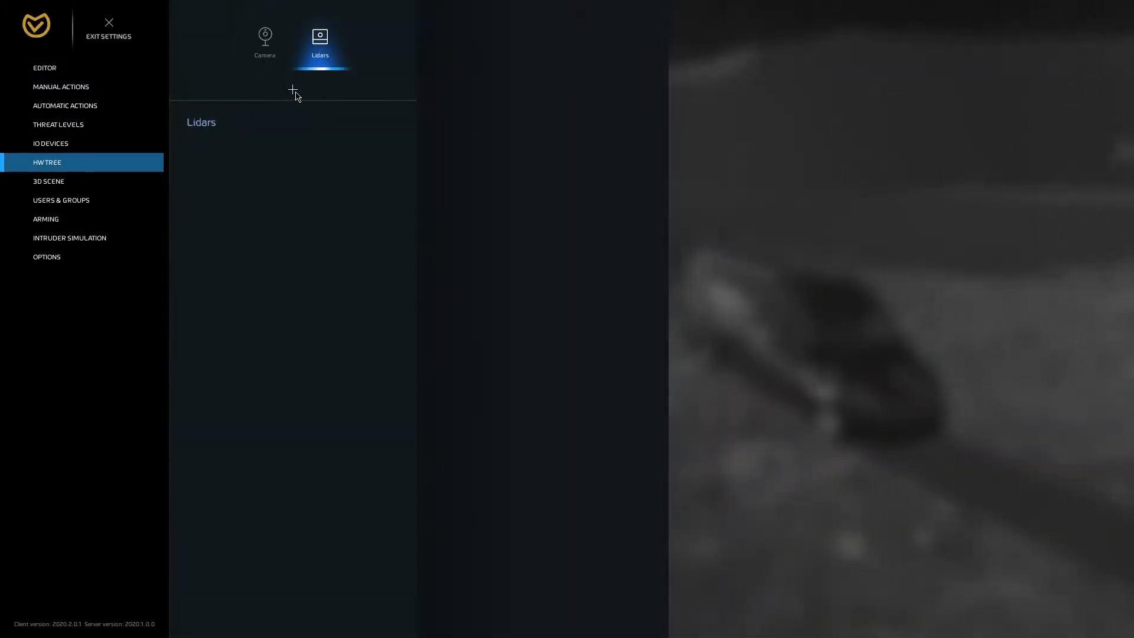
pyautogui.click(293, 90)
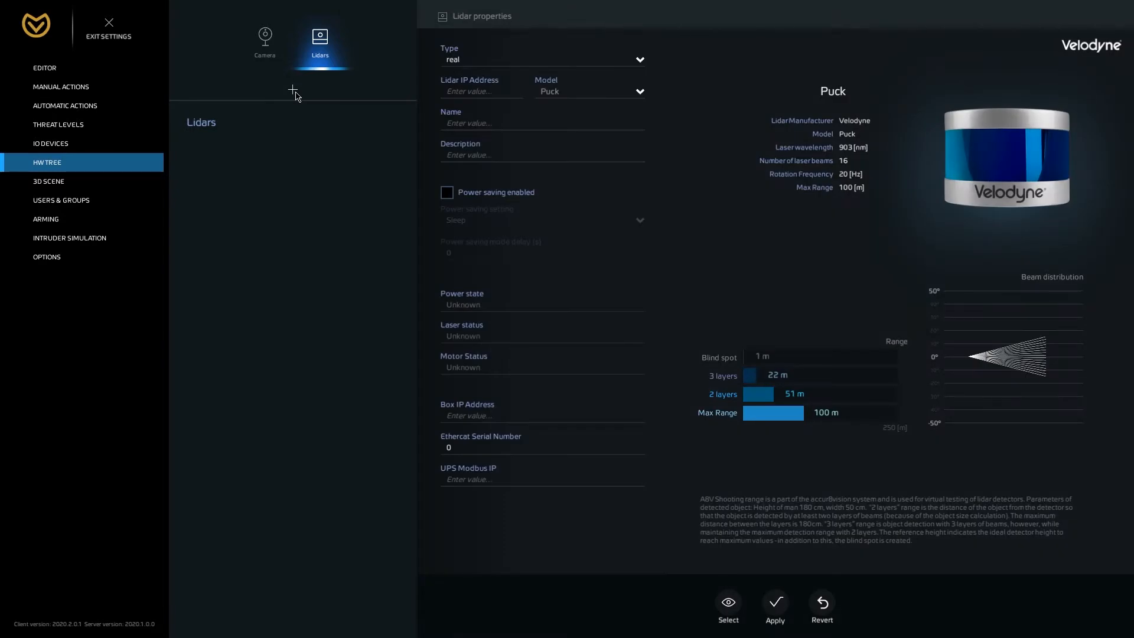
pyautogui.click(459, 65)
pyautogui.click(478, 101)
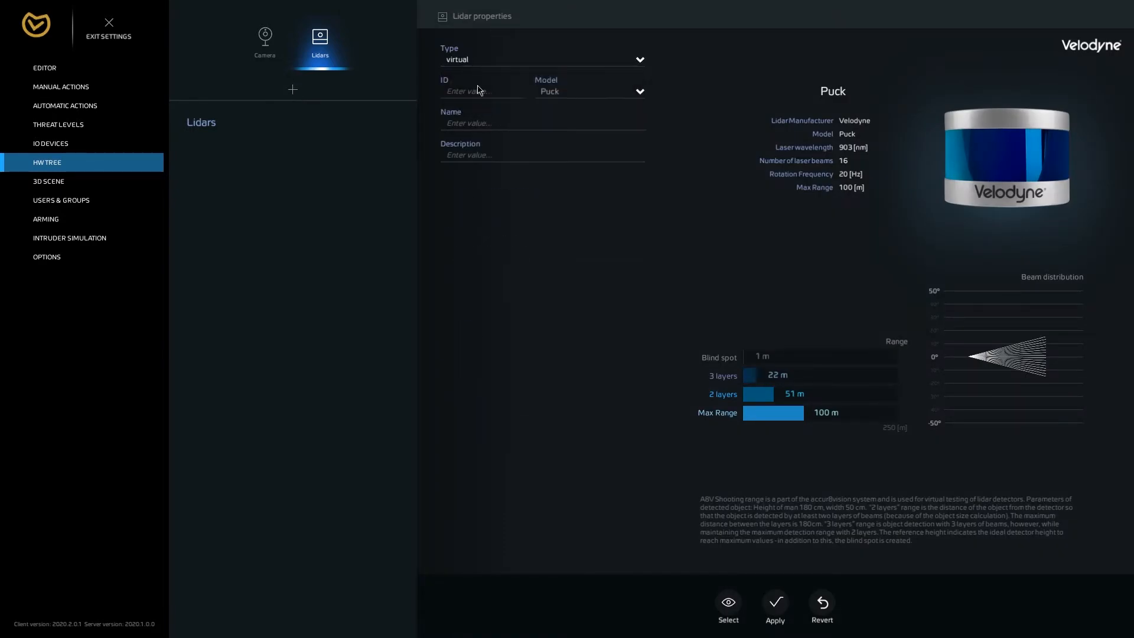
# - Choose the Hesai Pandar 64 model, enter ID 01 and the name Hesai Pandar 64, and apply the new lidar
pyautogui.click(556, 96)
pyautogui.moveTo(570, 113)
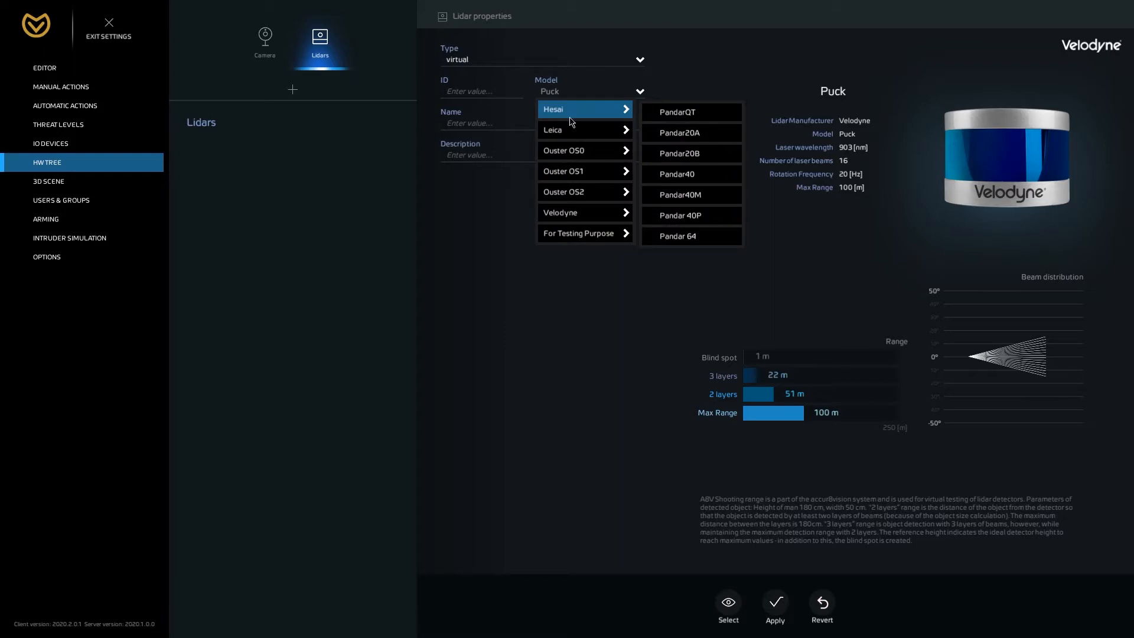
pyautogui.moveTo(573, 151)
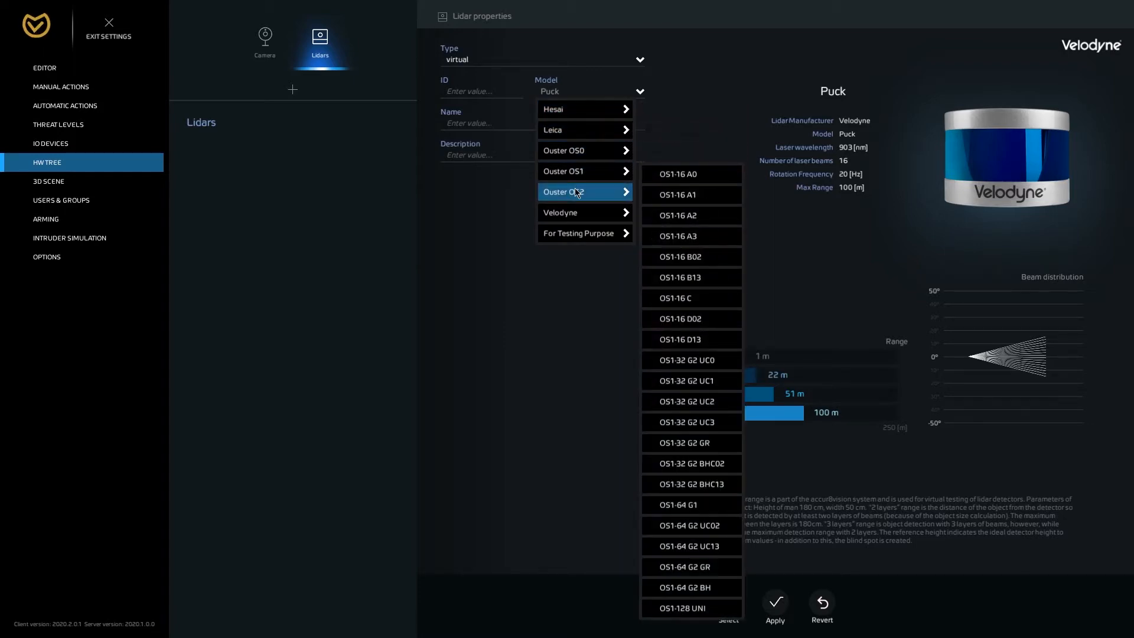
pyautogui.moveTo(578, 198)
pyautogui.moveTo(584, 222)
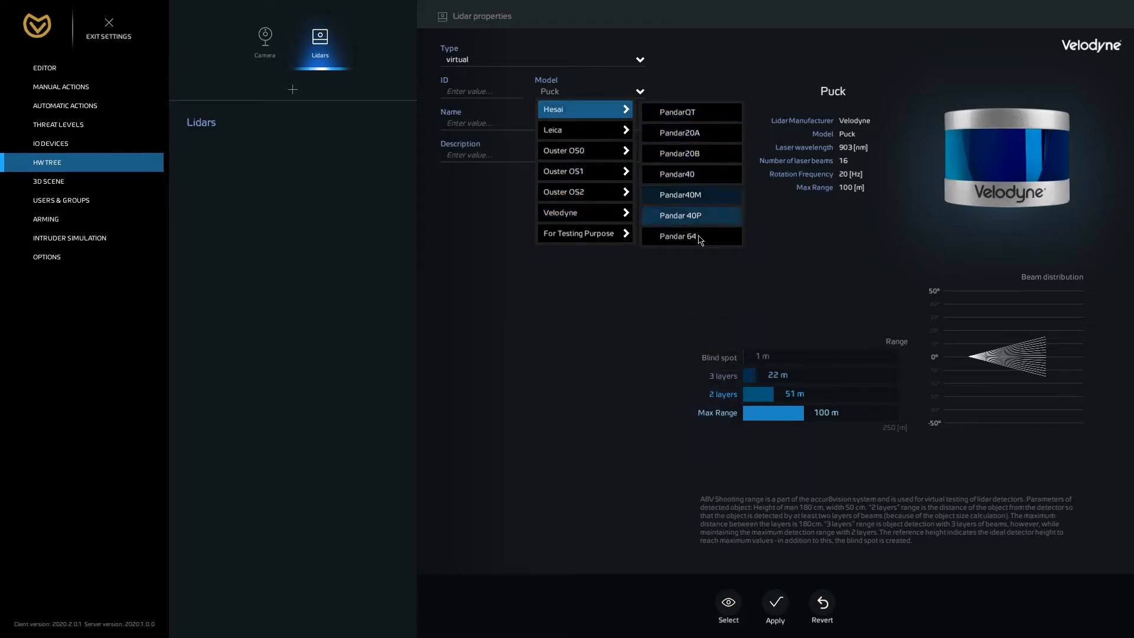
pyautogui.click(699, 237)
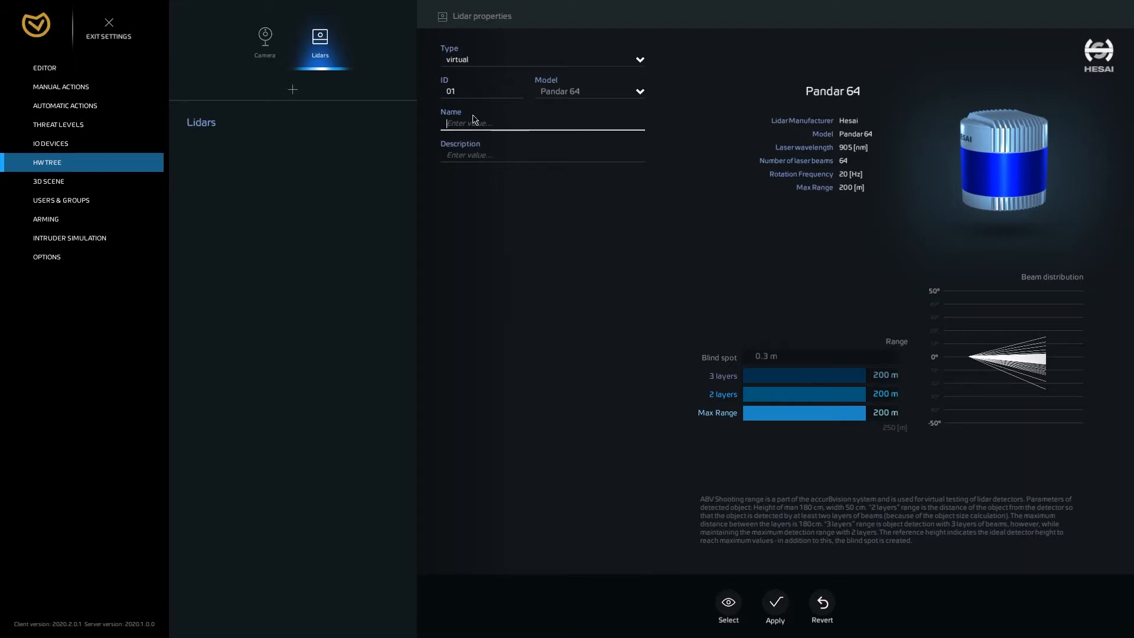
pyautogui.write('Hesa')
pyautogui.click(775, 603)
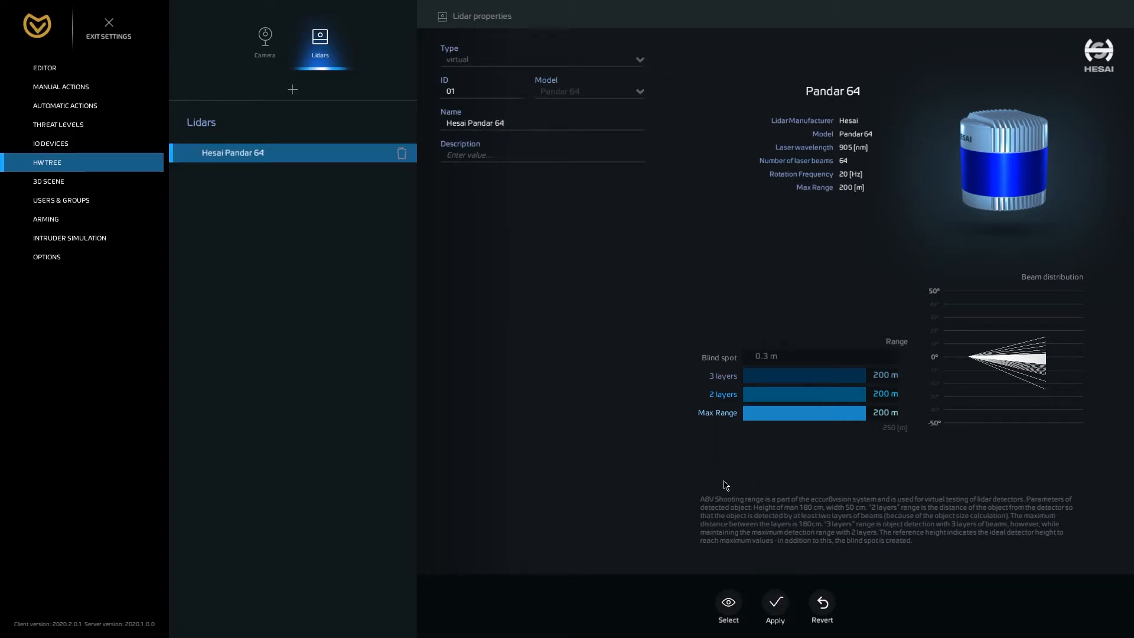
# - Add a virtual Leica BLK247 lidar with ID 02 and the name Leica BLK247
pyautogui.click(293, 90)
pyautogui.click(489, 59)
pyautogui.click(473, 107)
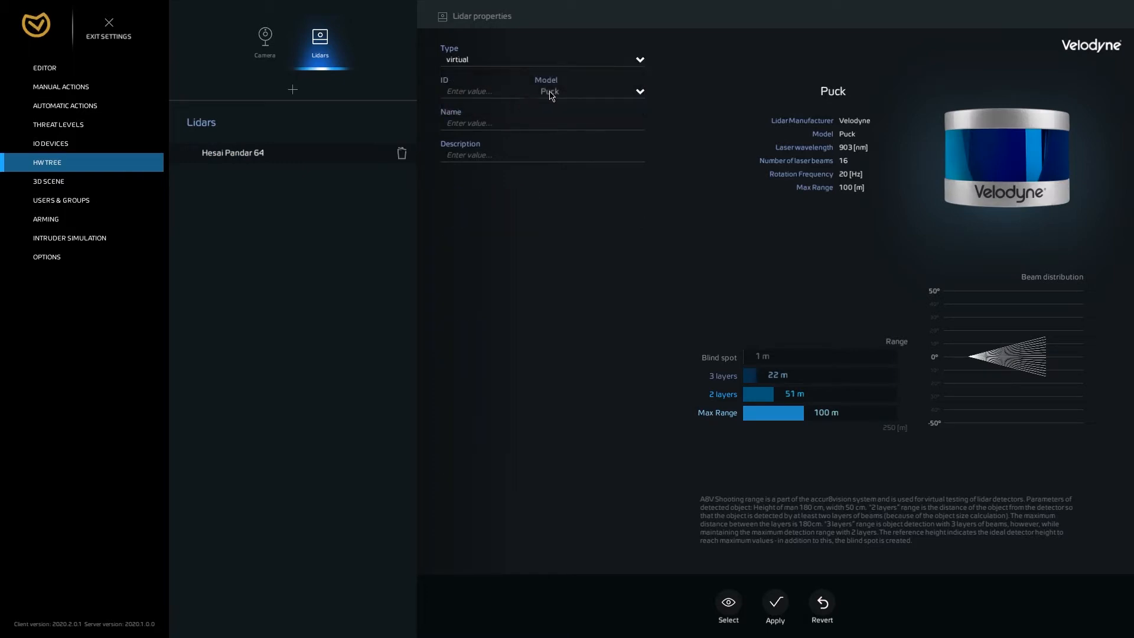
pyautogui.click(564, 95)
pyautogui.moveTo(566, 131)
pyautogui.click(662, 134)
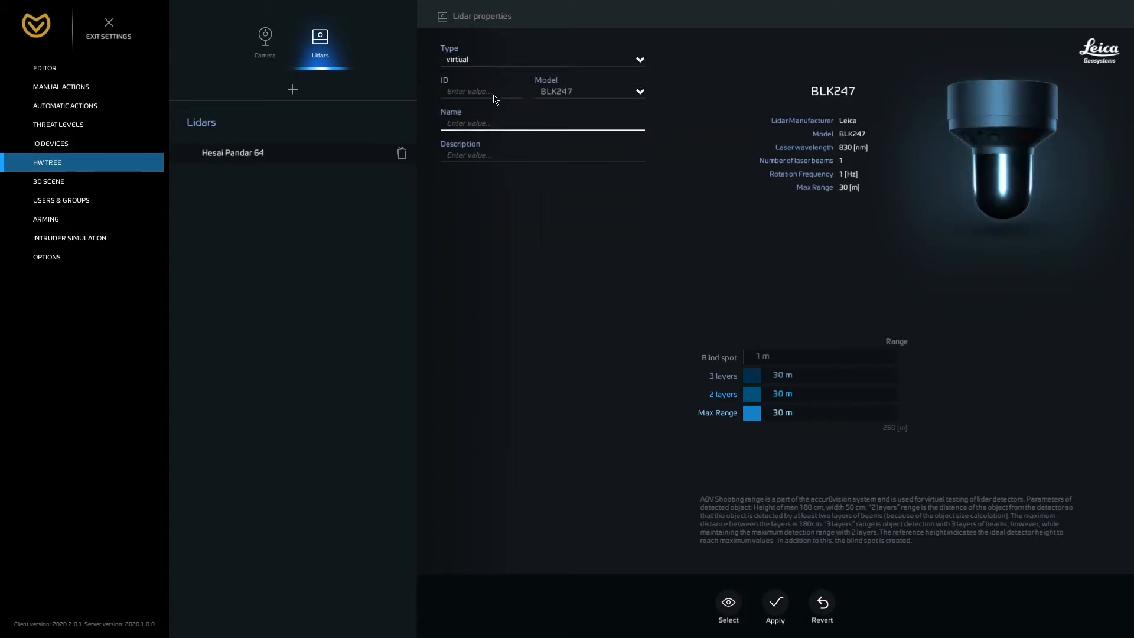
pyautogui.click(475, 122)
pyautogui.write('Leica BLK247')
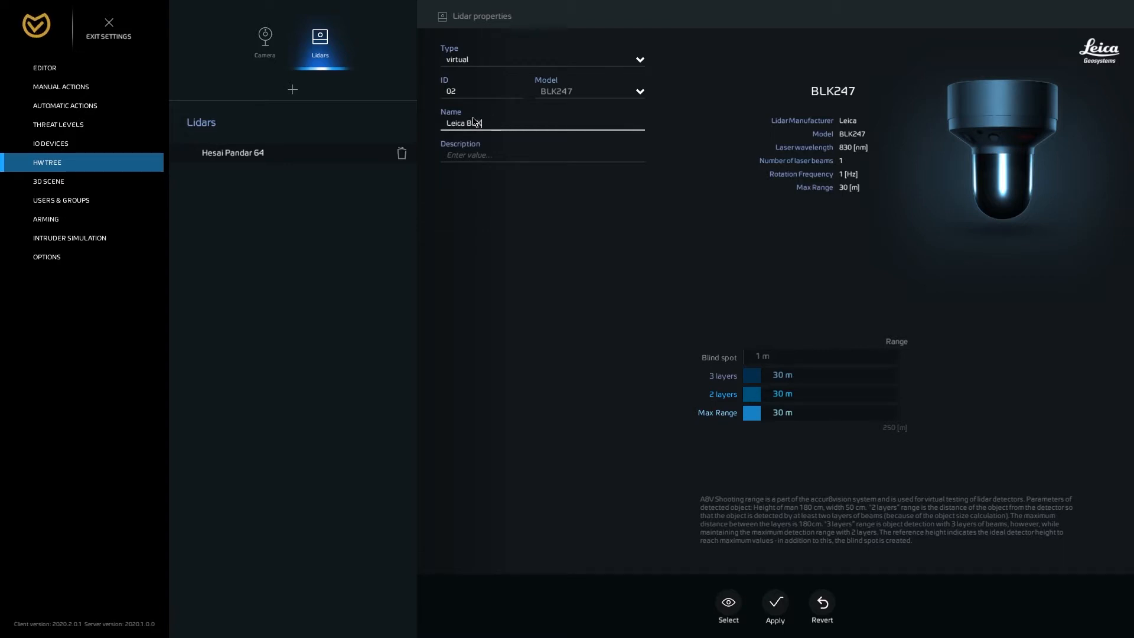
pyautogui.click(775, 605)
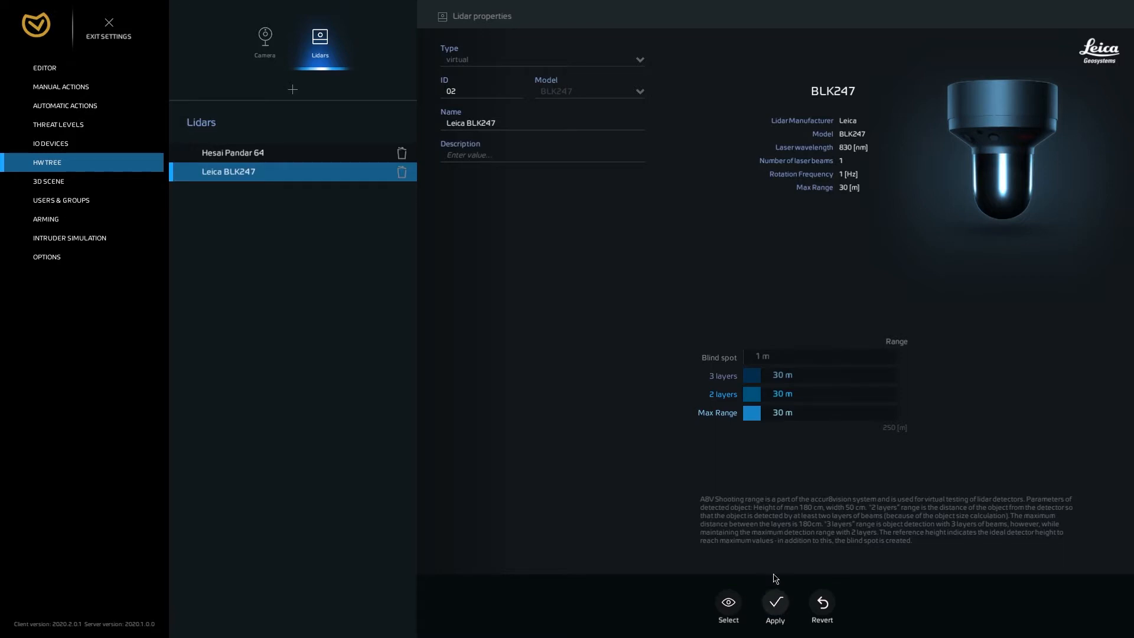
# - Add a virtual Ouster OS0-32 G2 GR lidar with ID 03 and the name Ouster OS0-32
pyautogui.click(293, 89)
pyautogui.click(588, 58)
pyautogui.click(497, 106)
pyautogui.click(566, 99)
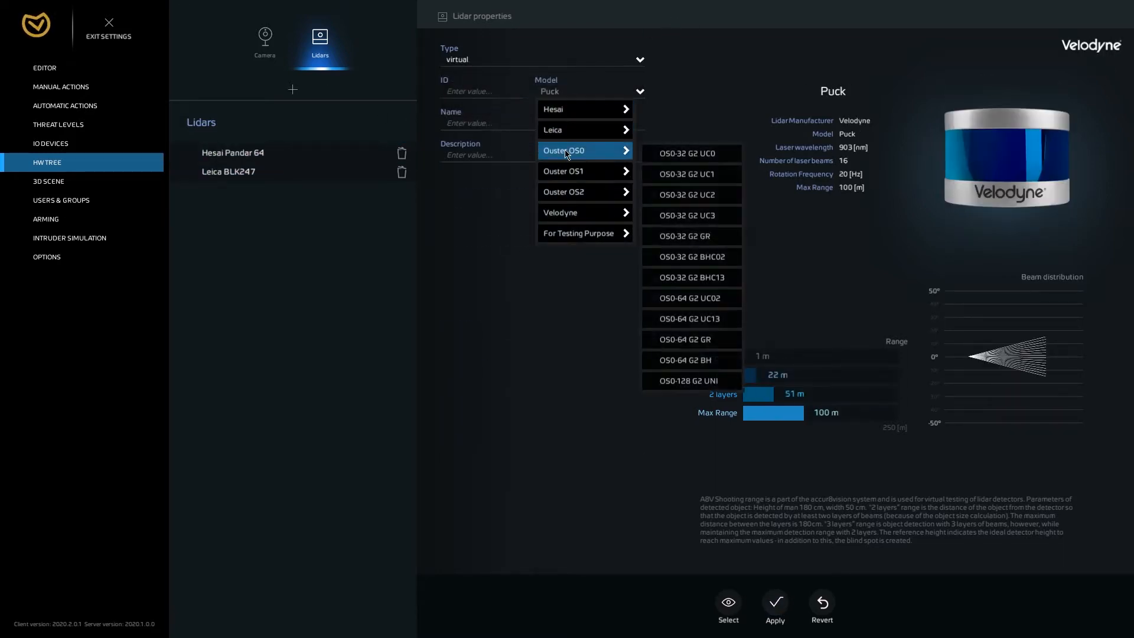
pyautogui.click(709, 237)
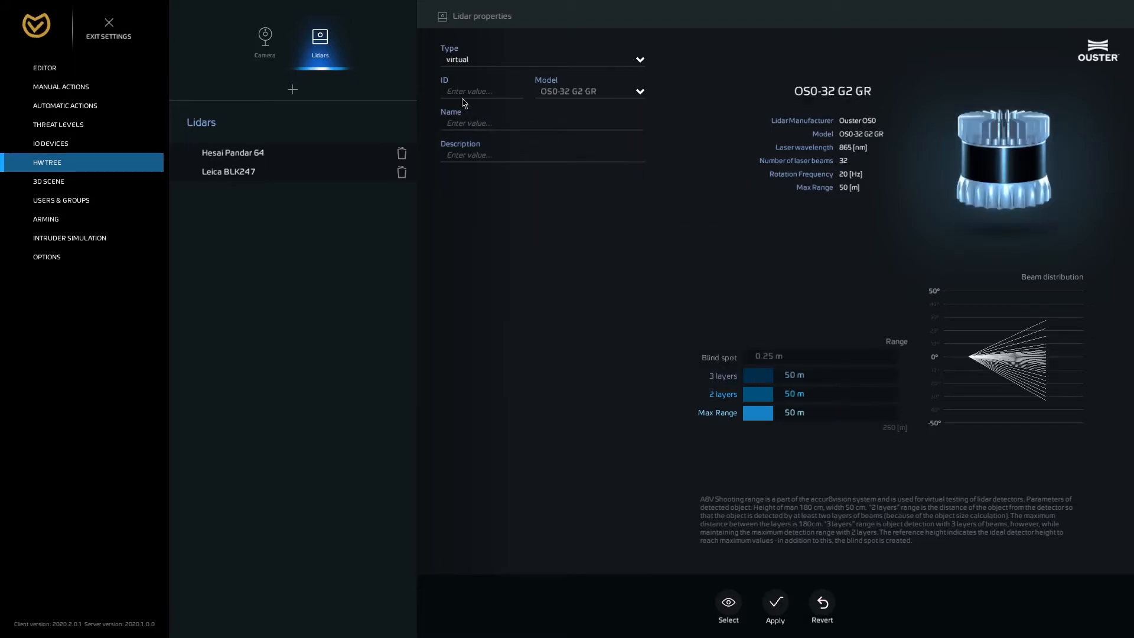
pyautogui.click(572, 127)
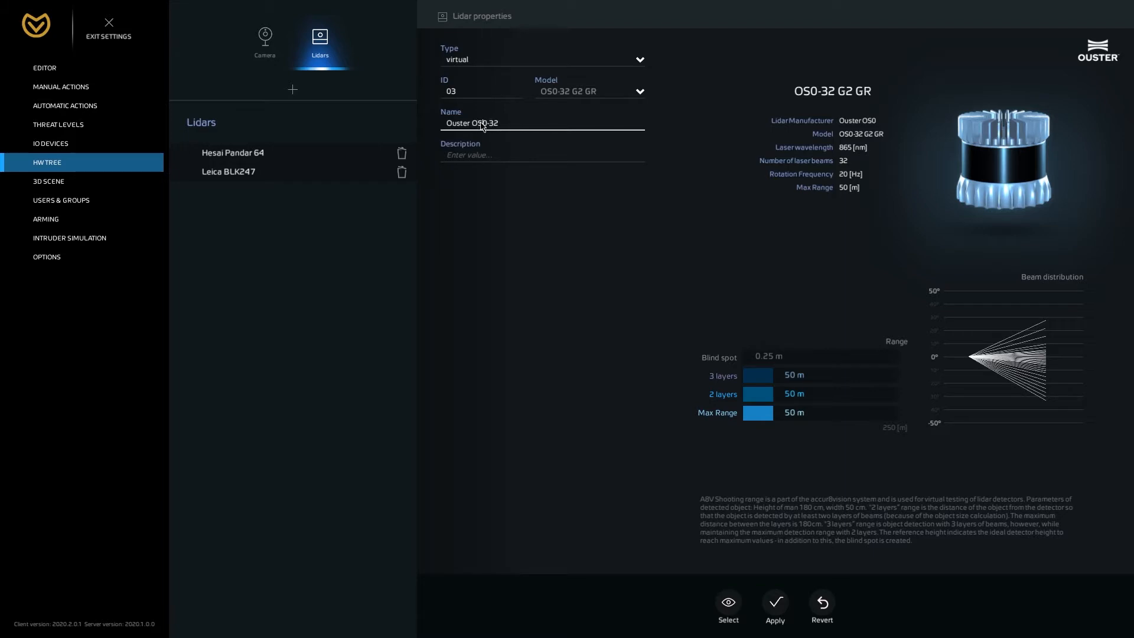
pyautogui.click(775, 603)
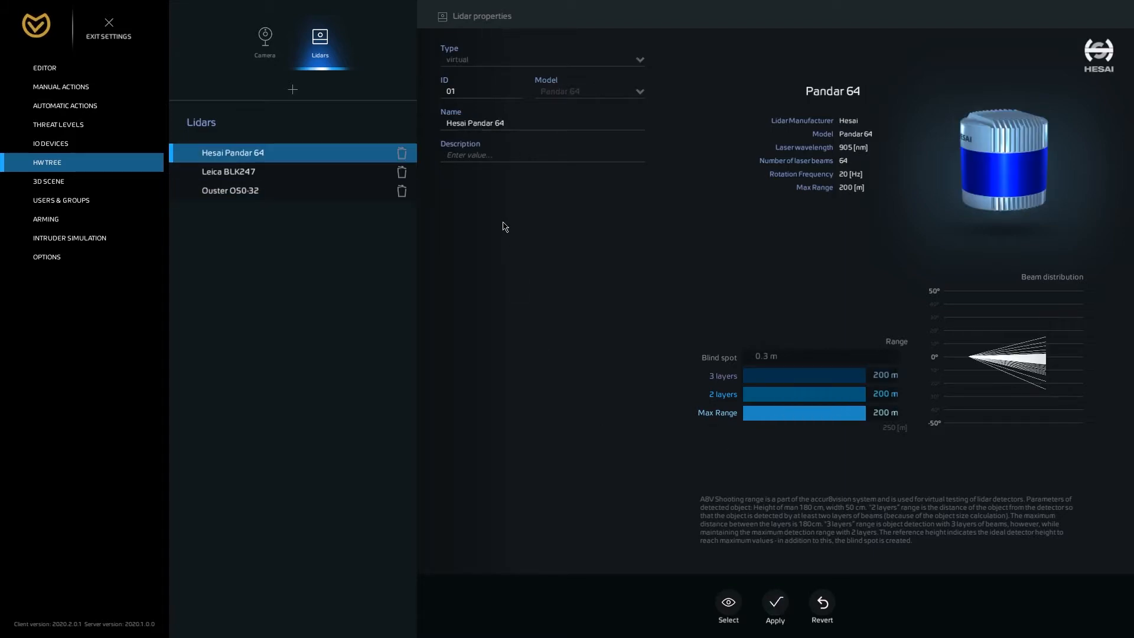
# - Add a virtual Velodyne Puck lidar with ID 04 and the name Velodyne Puck
pyautogui.click(294, 91)
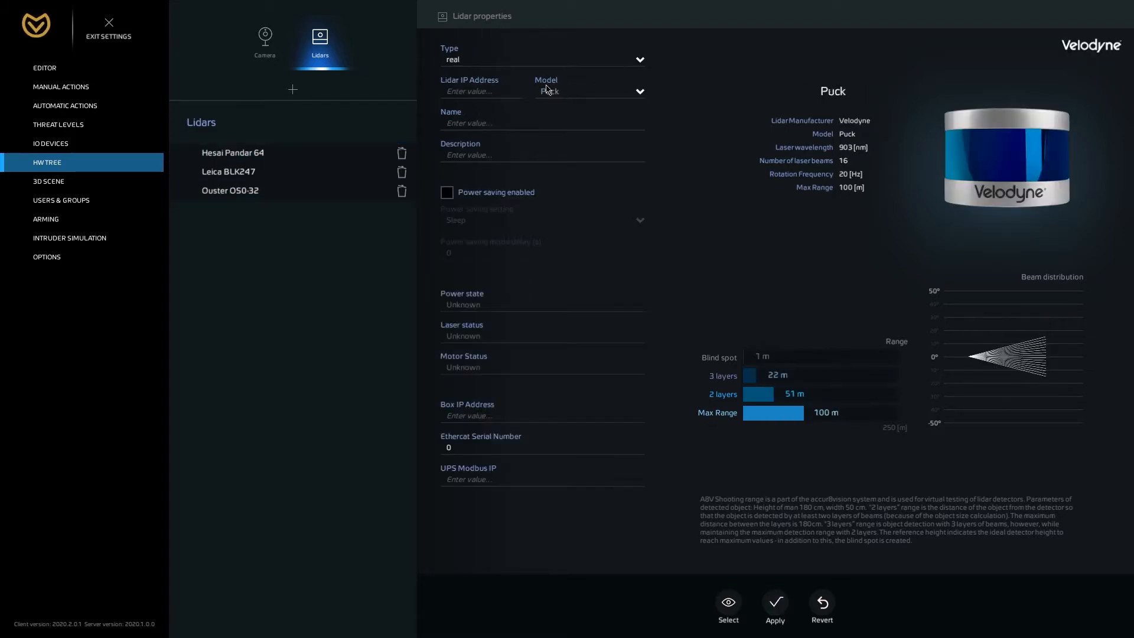
pyautogui.click(532, 59)
pyautogui.click(472, 91)
pyautogui.click(591, 91)
pyautogui.moveTo(591, 212)
pyautogui.click(659, 214)
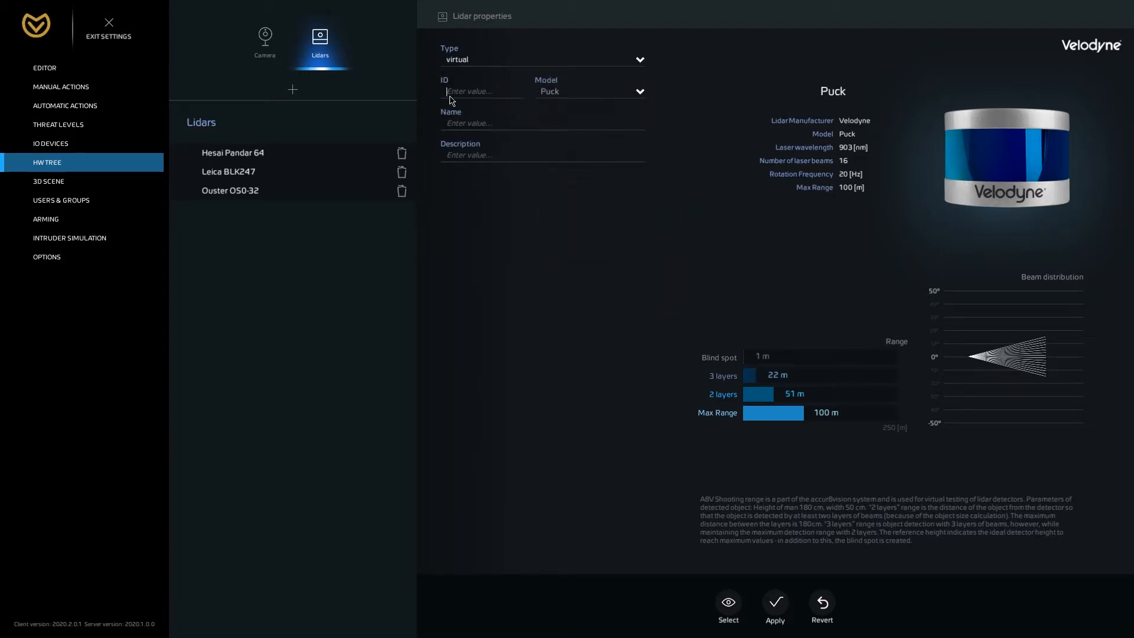
pyautogui.click(486, 130)
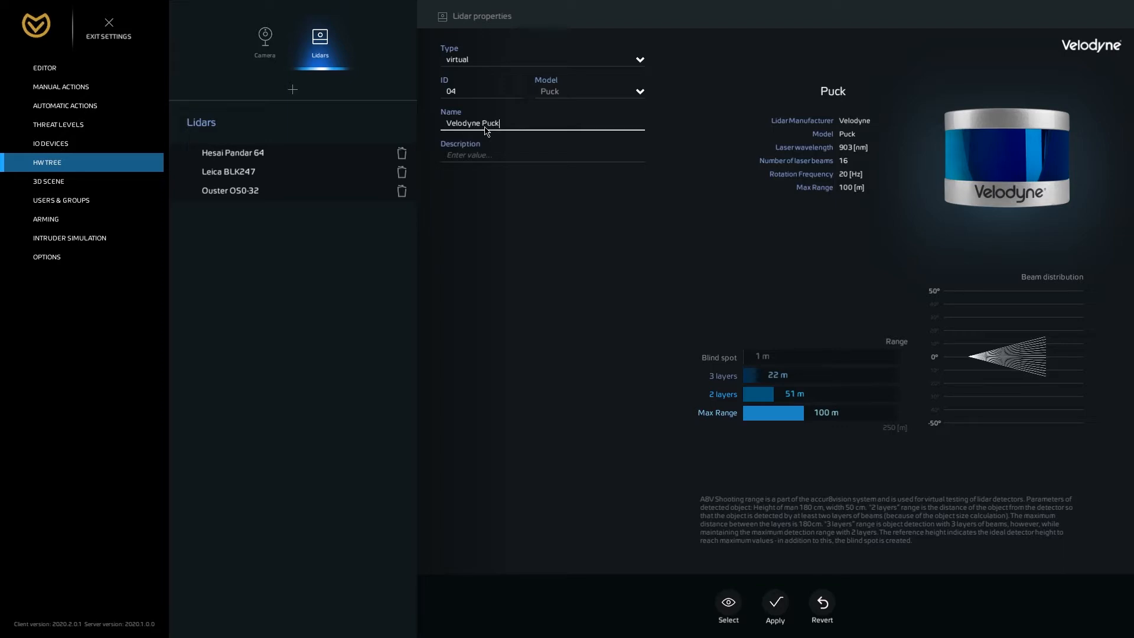
pyautogui.click(776, 603)
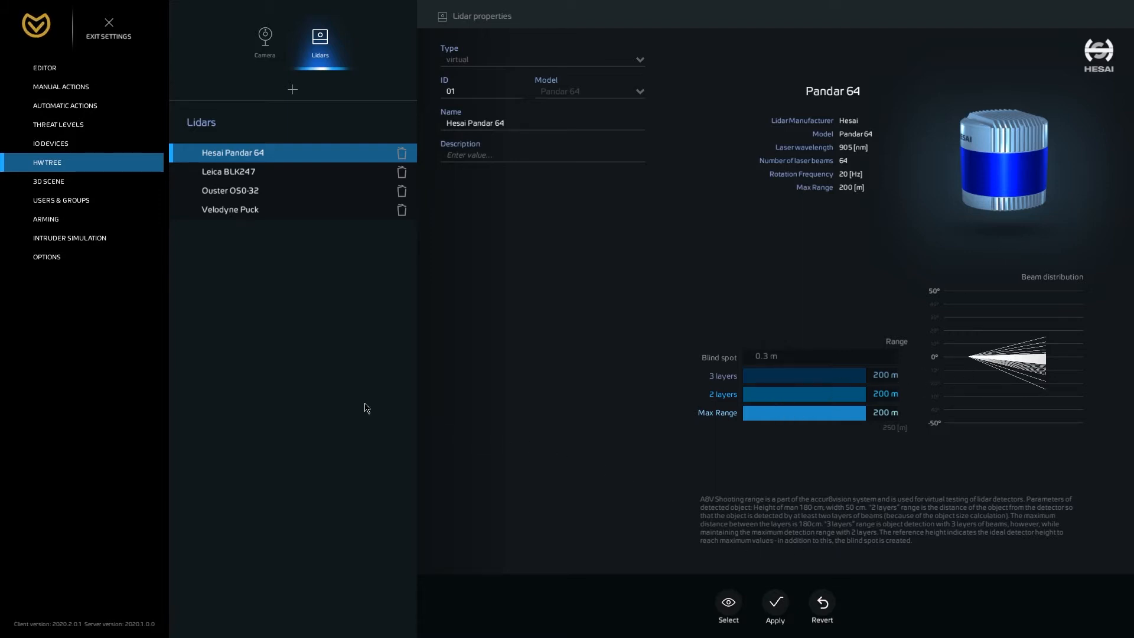
# - Exit the settings, reopen them in the editor, and place the Hesai Pandar 64 lidar on the ground behind the van
pyautogui.click(113, 37)
pyautogui.click(583, 426)
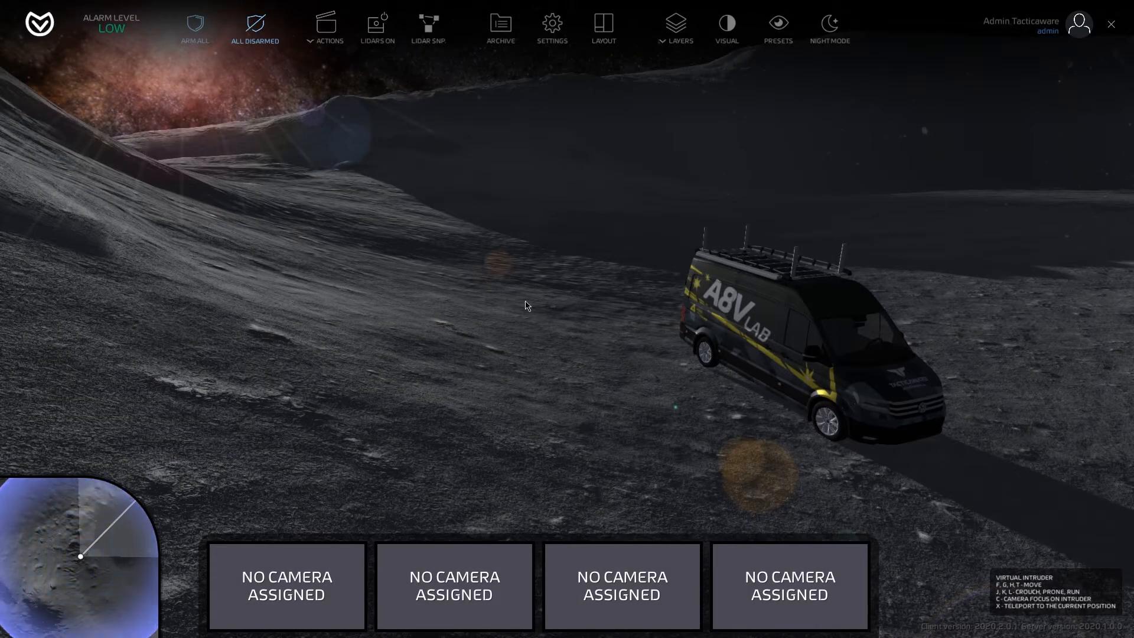
pyautogui.click(553, 24)
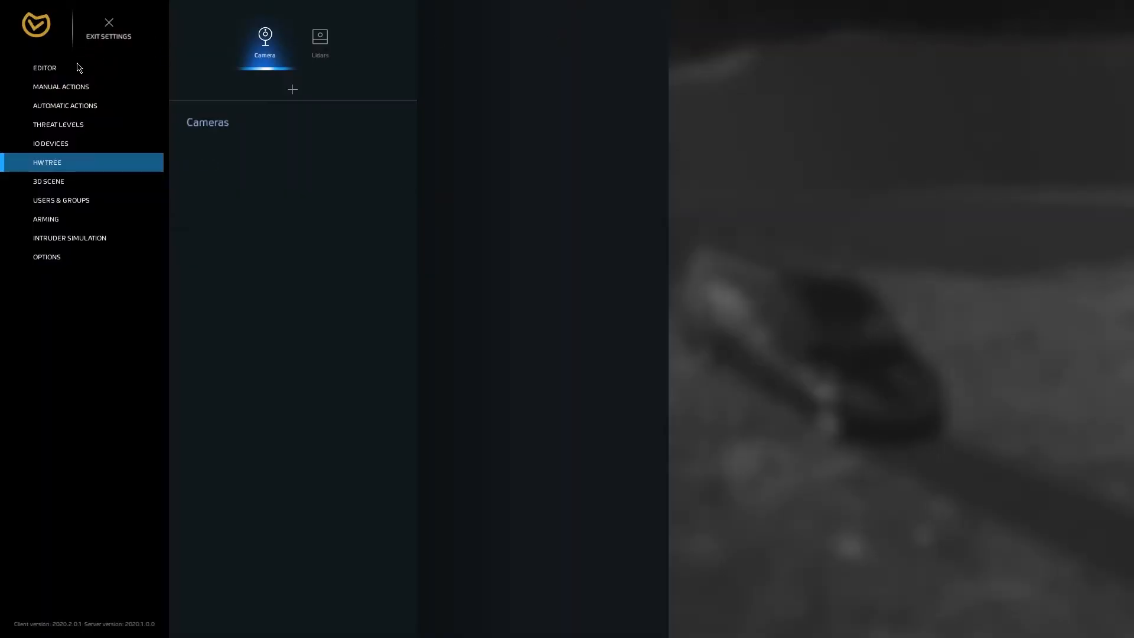
pyautogui.click(68, 74)
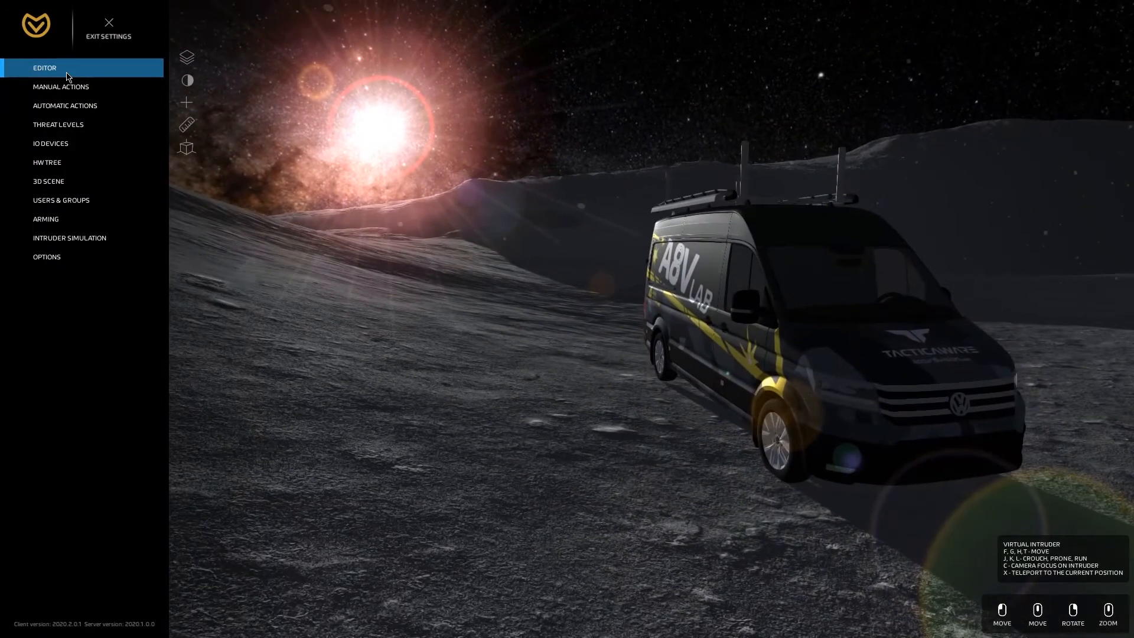
pyautogui.click(187, 103)
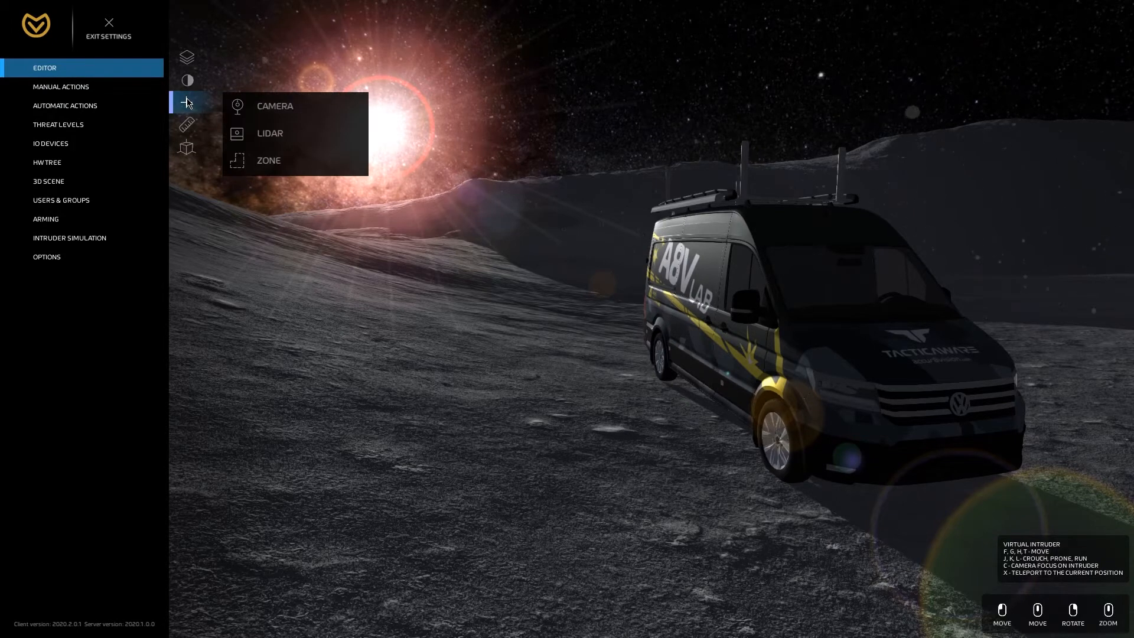
pyautogui.click(300, 135)
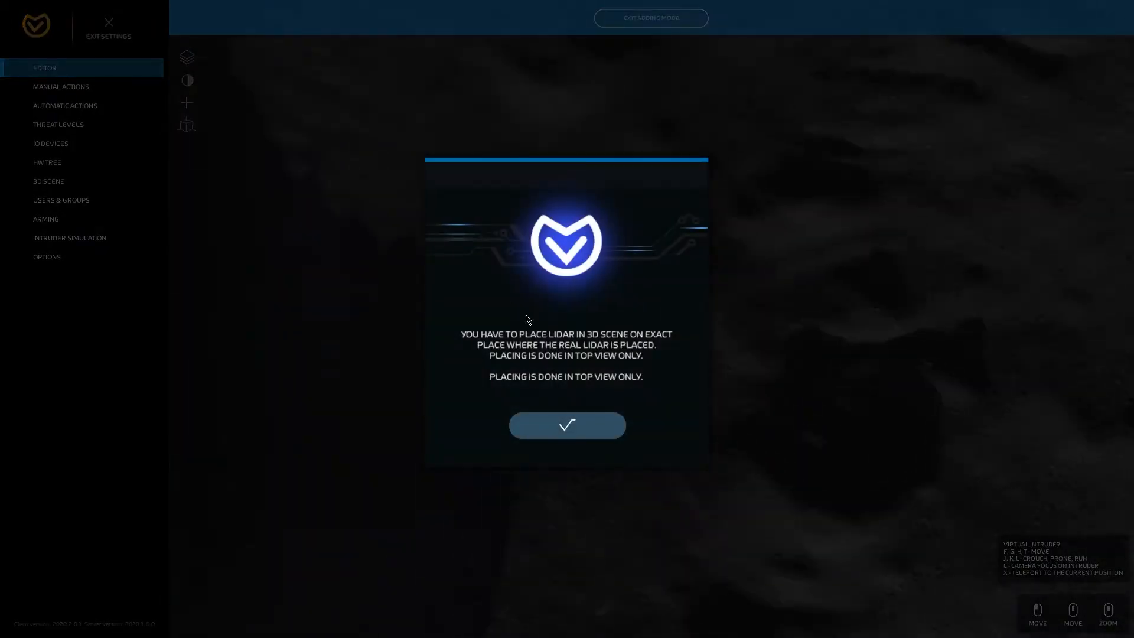
pyautogui.click(565, 434)
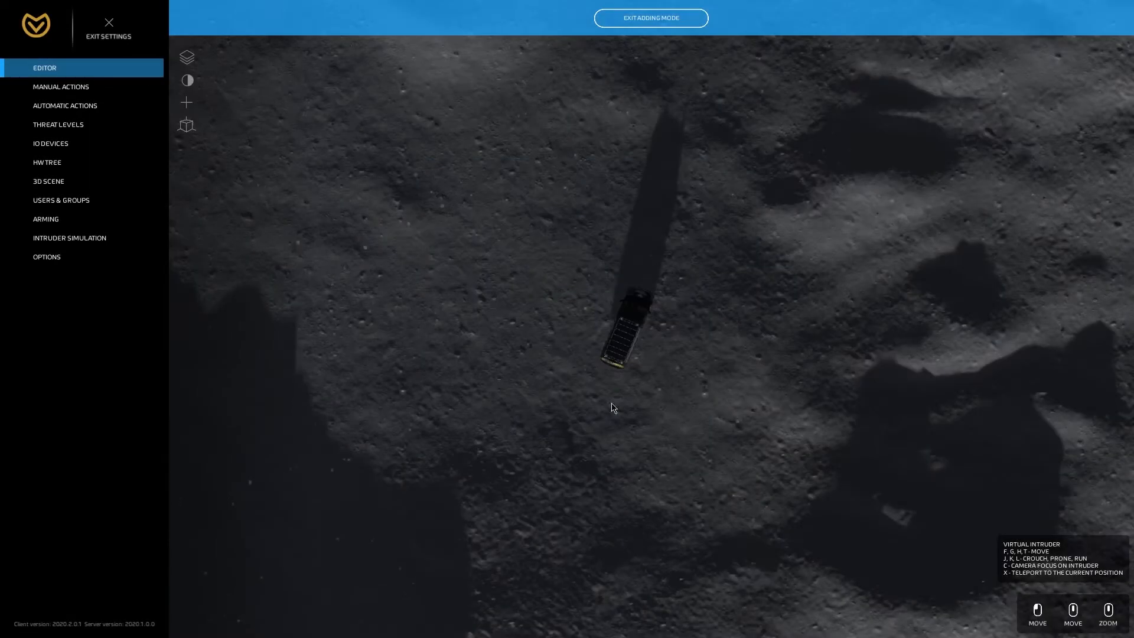
pyautogui.click(633, 382)
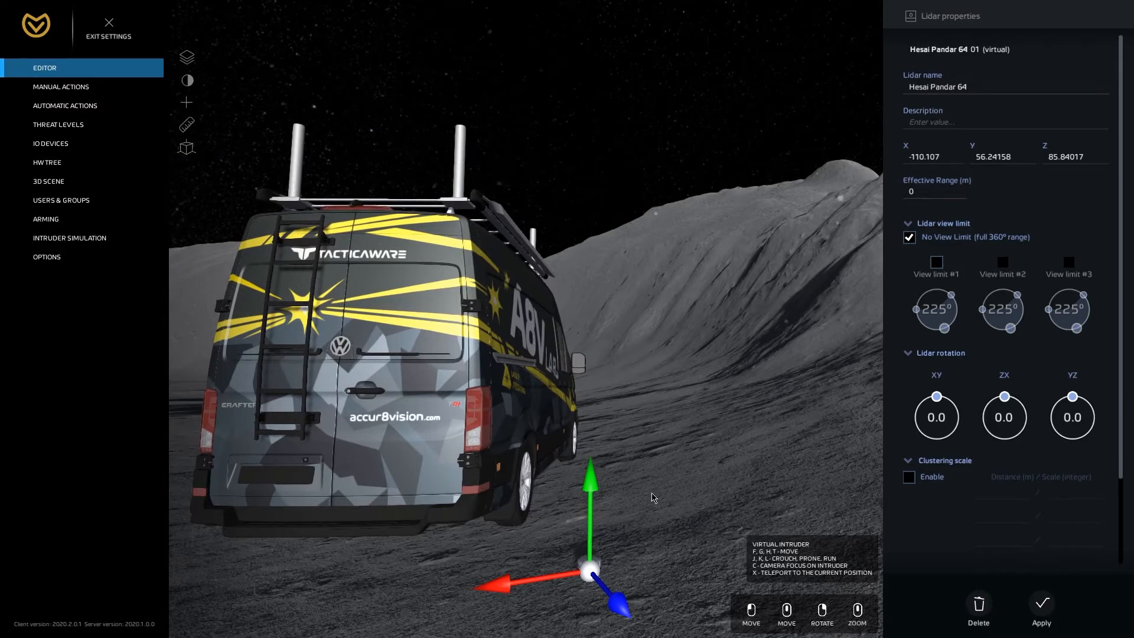
# - Move the Hesai Pandar 64 lidar to about X -110.17 and Z 85.99, and set its Y position to 59.3
pyautogui.moveTo(595, 491)
pyautogui.mouseDown()
pyautogui.moveTo(586, 321)
pyautogui.moveTo(601, 489)
pyautogui.mouseUp()
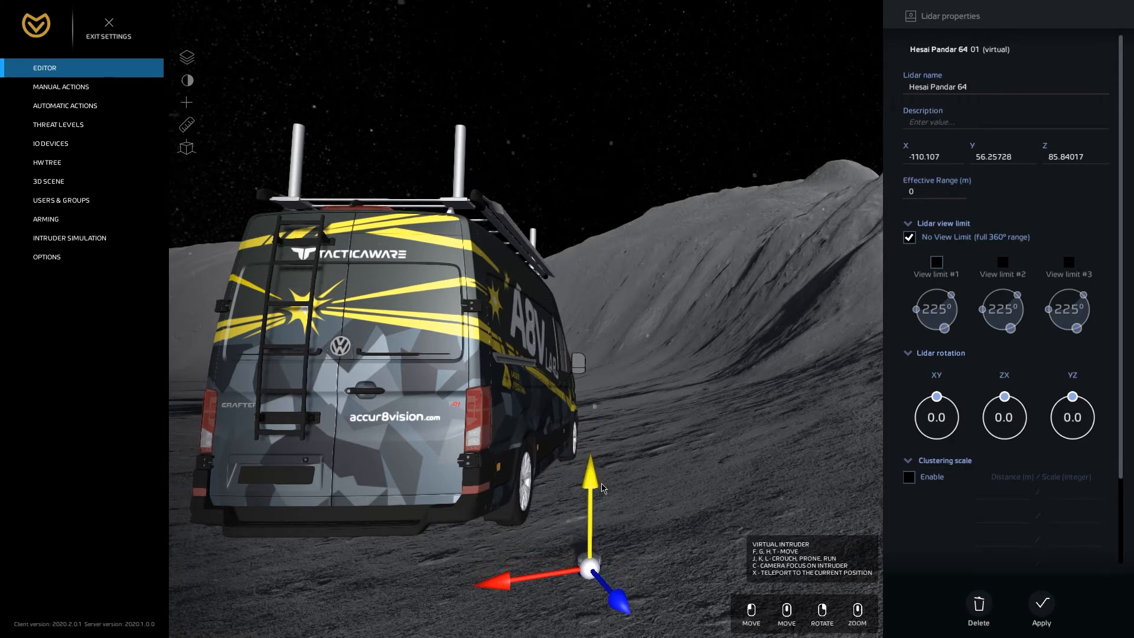
pyautogui.click(660, 584)
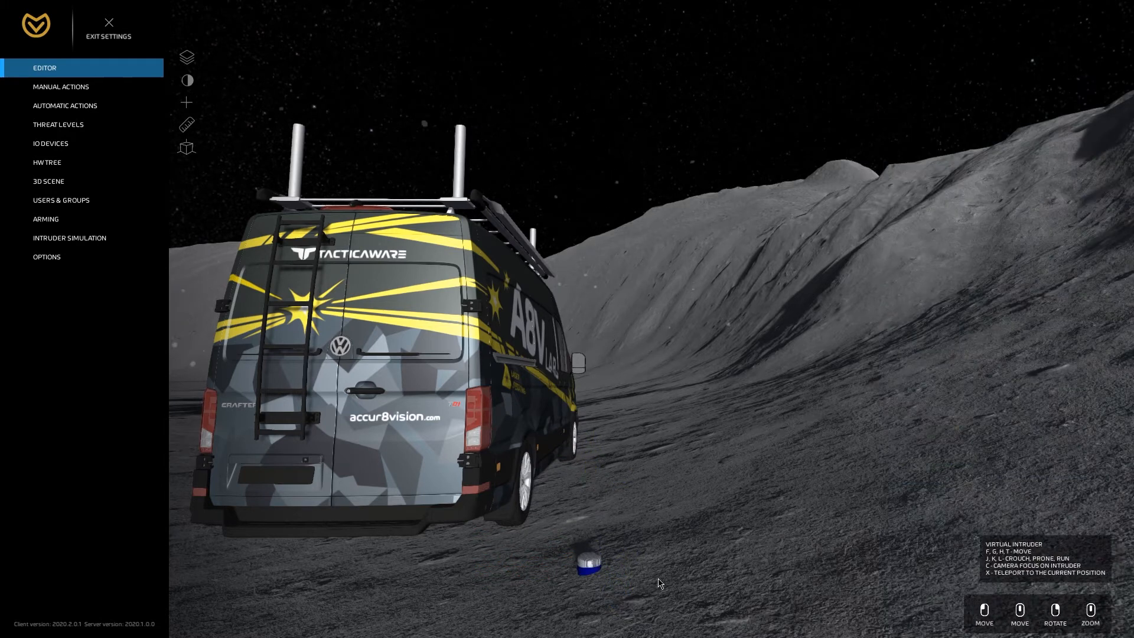
pyautogui.click(587, 566)
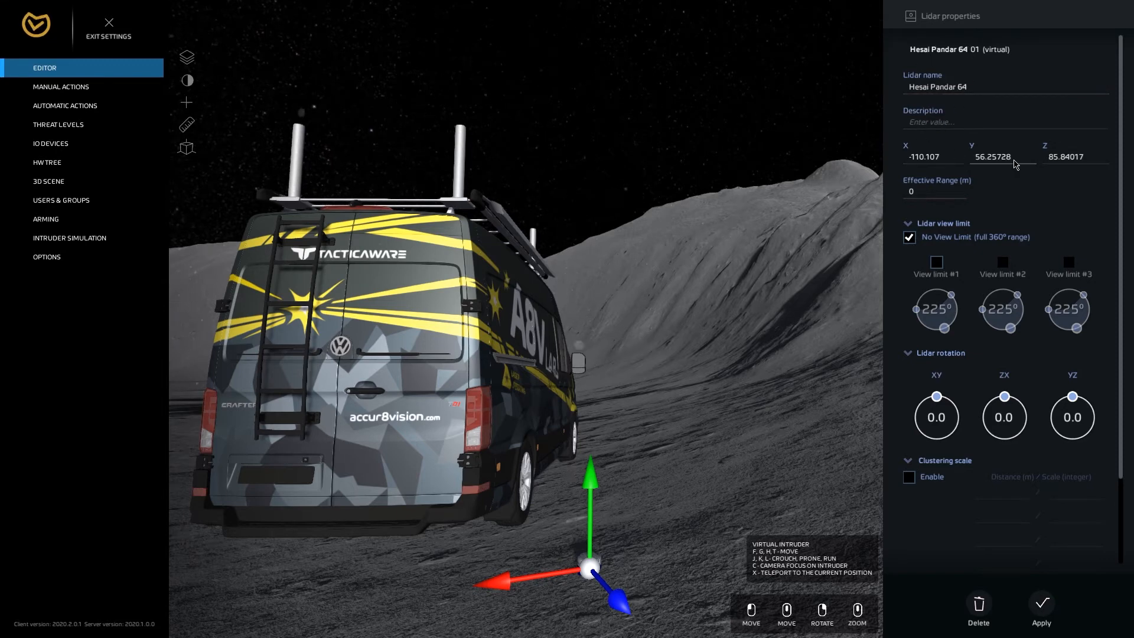
pyautogui.moveTo(495, 585); pyautogui.dragTo(545, 593)
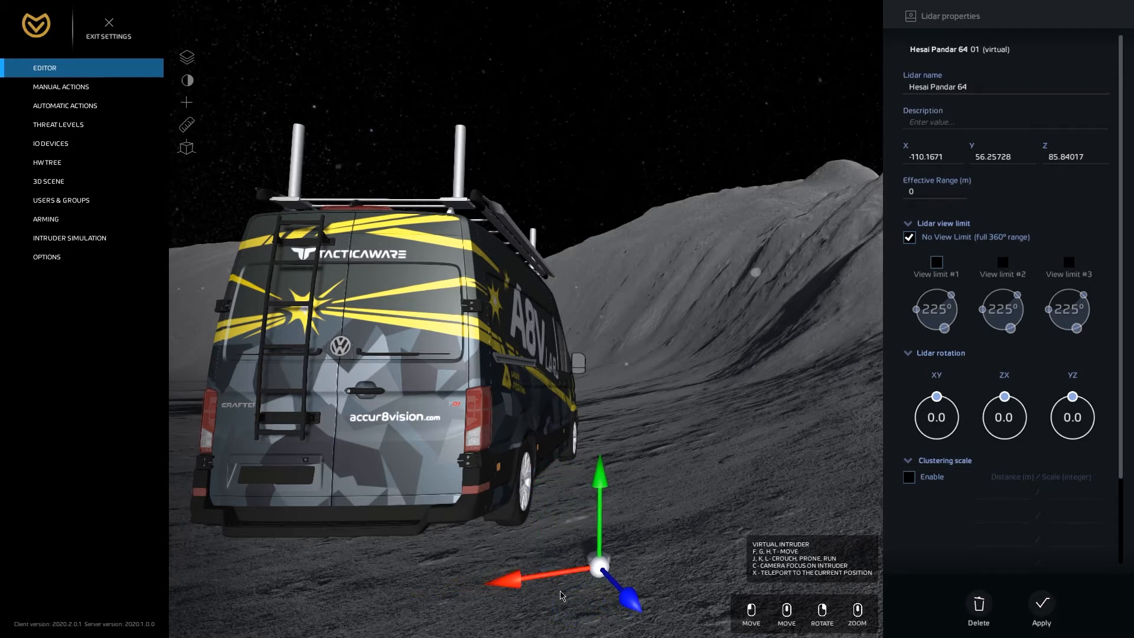
pyautogui.moveTo(627, 598)
pyautogui.mouseDown()
pyautogui.moveTo(653, 614)
pyautogui.moveTo(643, 608)
pyautogui.mouseUp()
pyautogui.moveTo(608, 494)
pyautogui.mouseDown()
pyautogui.moveTo(612, 451)
pyautogui.moveTo(613, 492)
pyautogui.mouseUp()
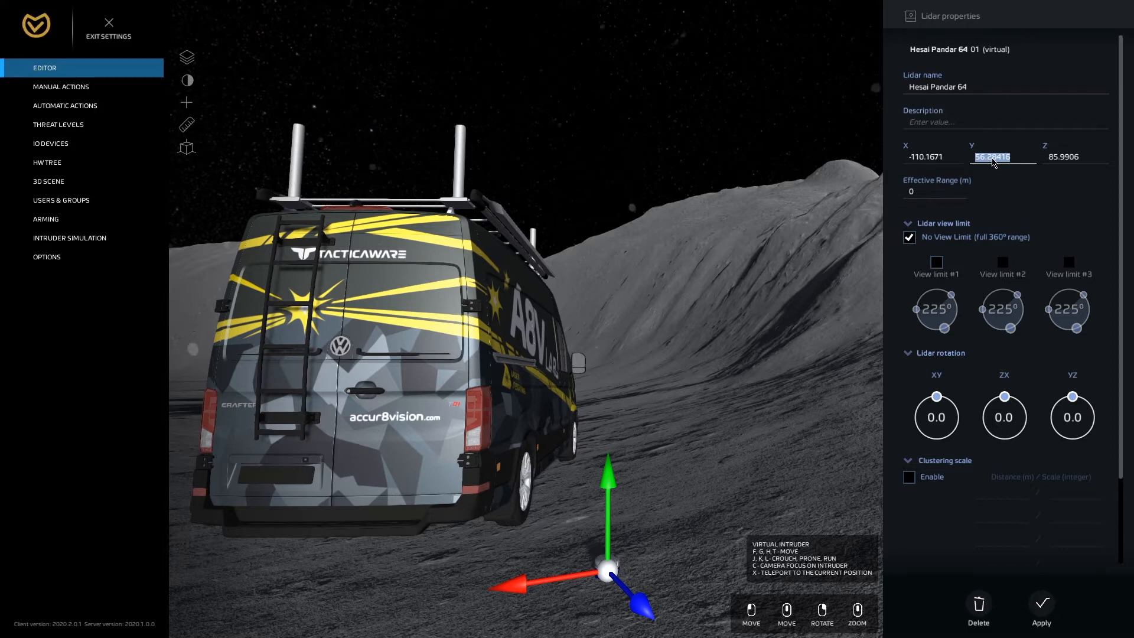
pyautogui.write('59.3')
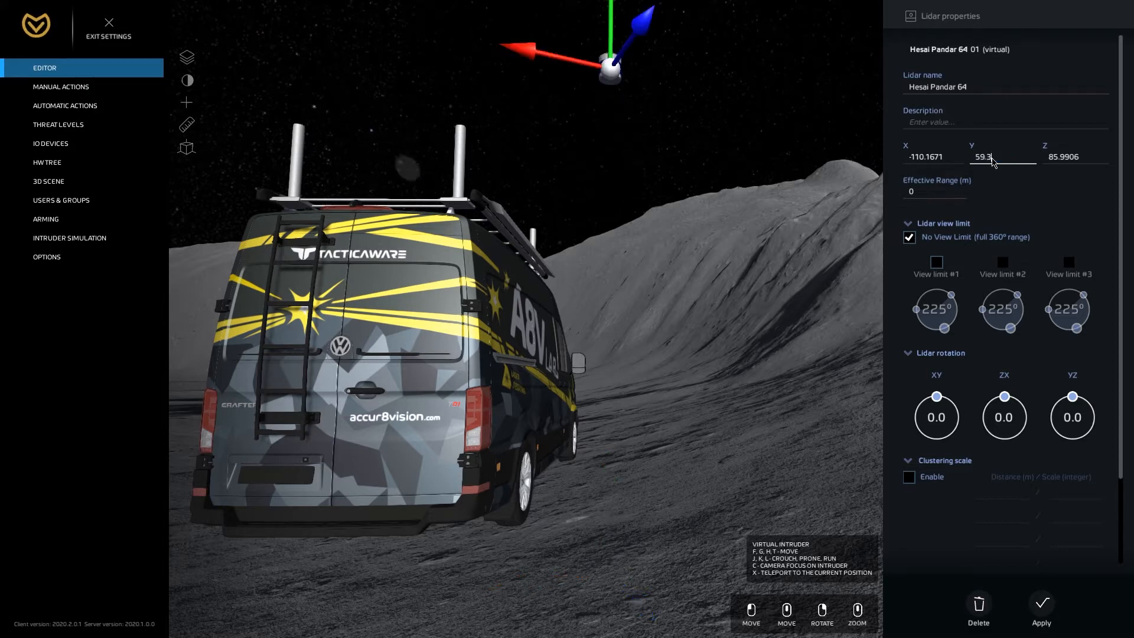
# - Set the Hesai Pandar 64 lidar's effective range to 200 m and apply the change
pyautogui.click(919, 194)
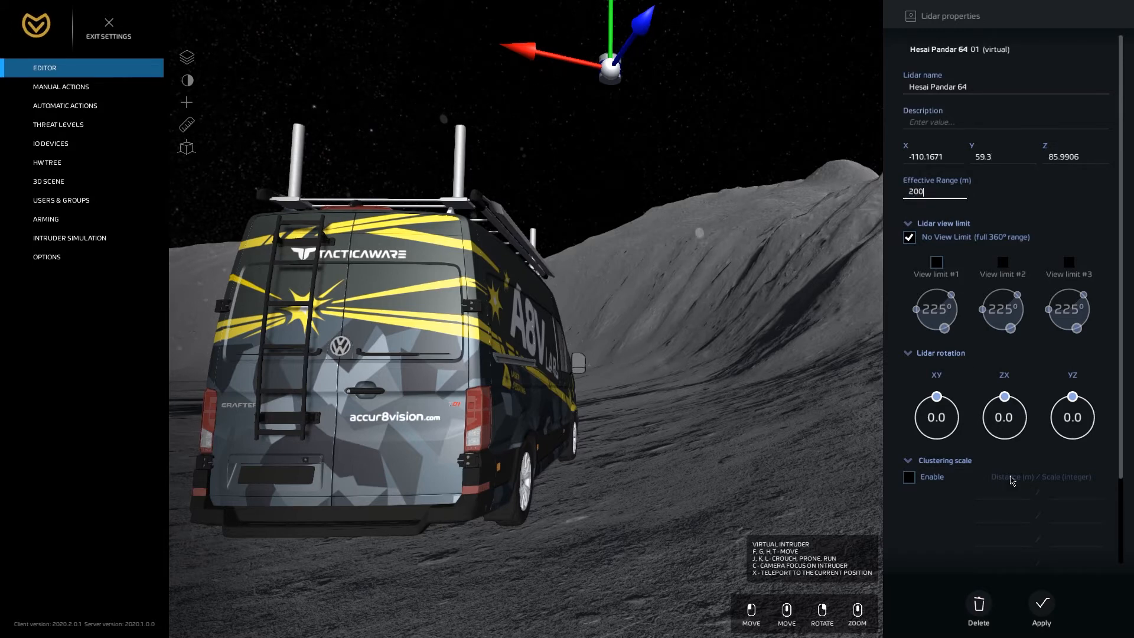
pyautogui.click(1042, 605)
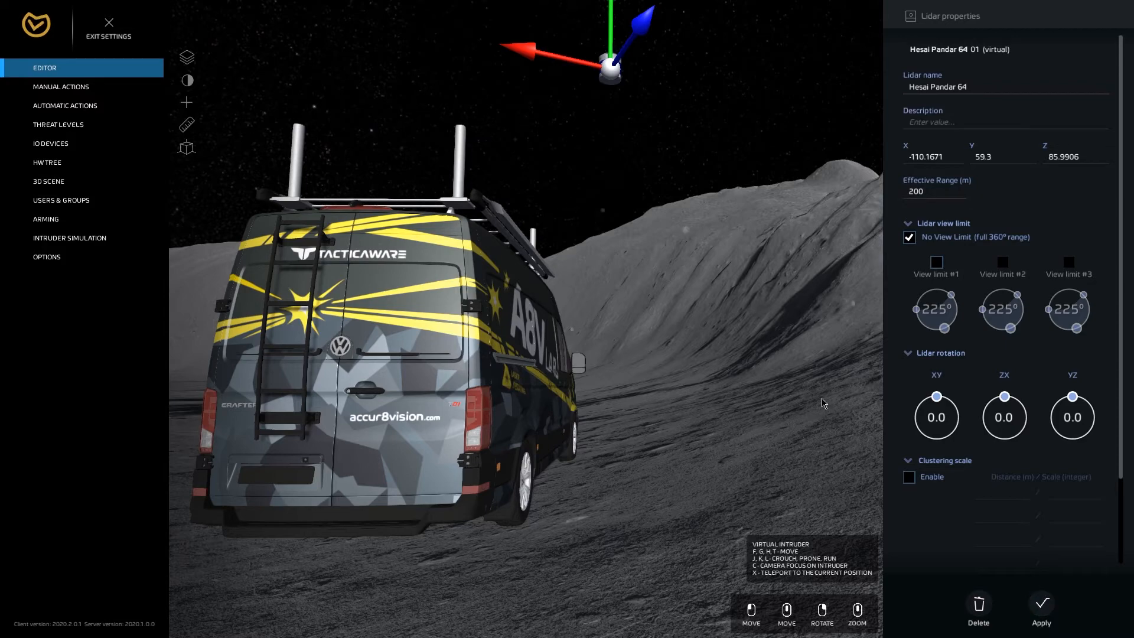
# - In the top view, move the lidar to the van's rear corner at about X -109.46 and Z 84.92
pyautogui.moveTo(822, 398); pyautogui.dragTo(822, 398, button='right')
pyautogui.scroll(-3, 822, 398)
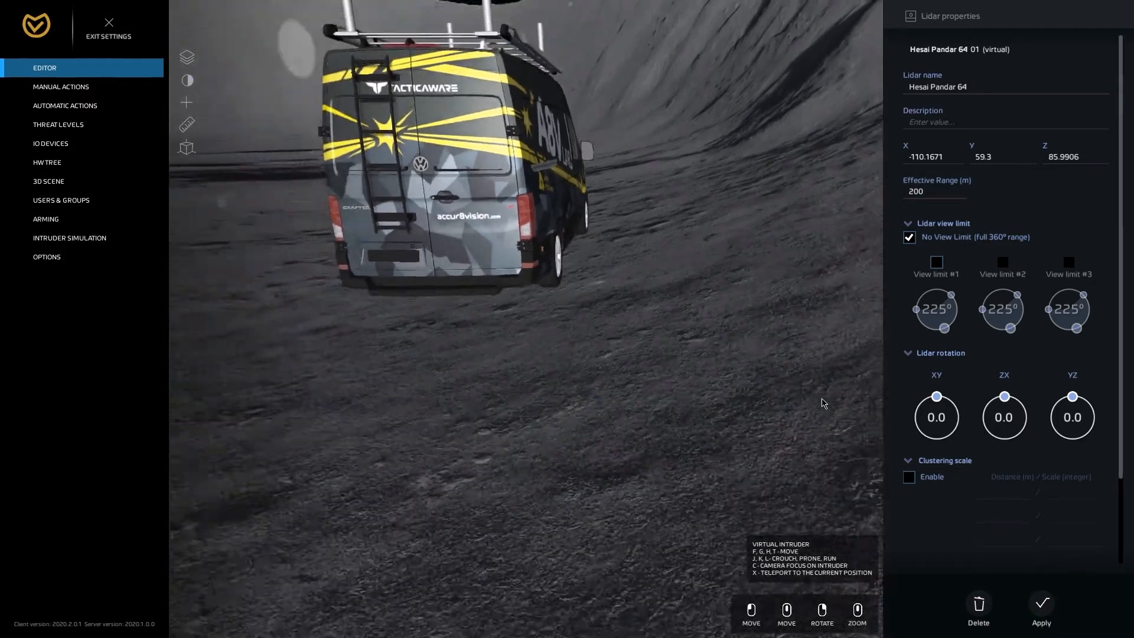
pyautogui.scroll(-10, 824, 404)
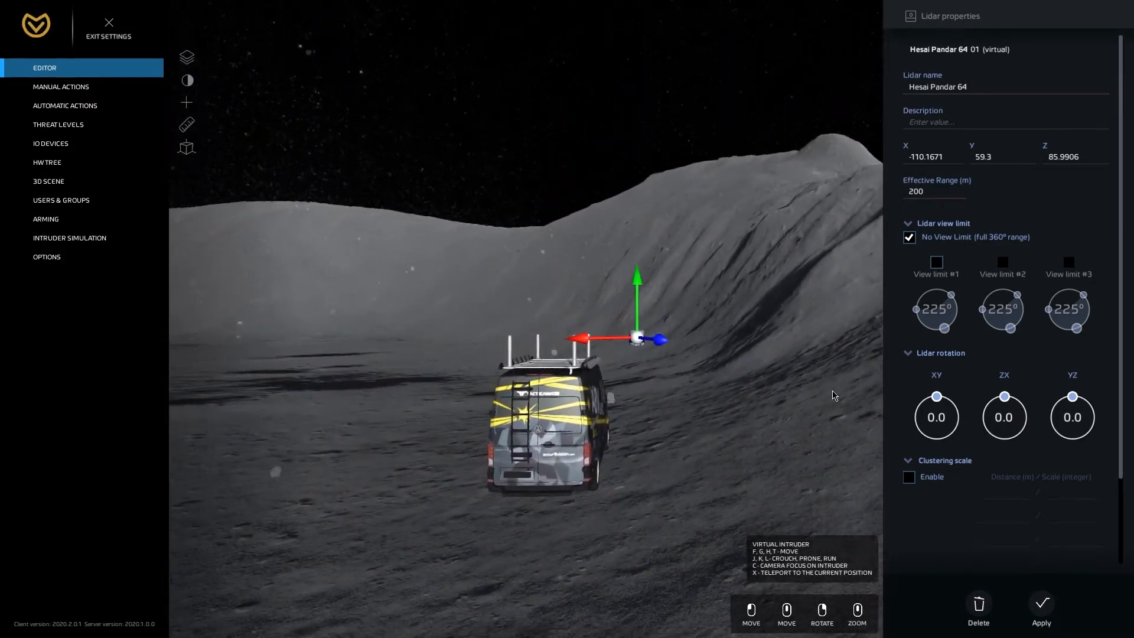
pyautogui.moveTo(833, 391); pyautogui.dragTo(832, 391, button='right')
pyautogui.scroll(1, 832, 391)
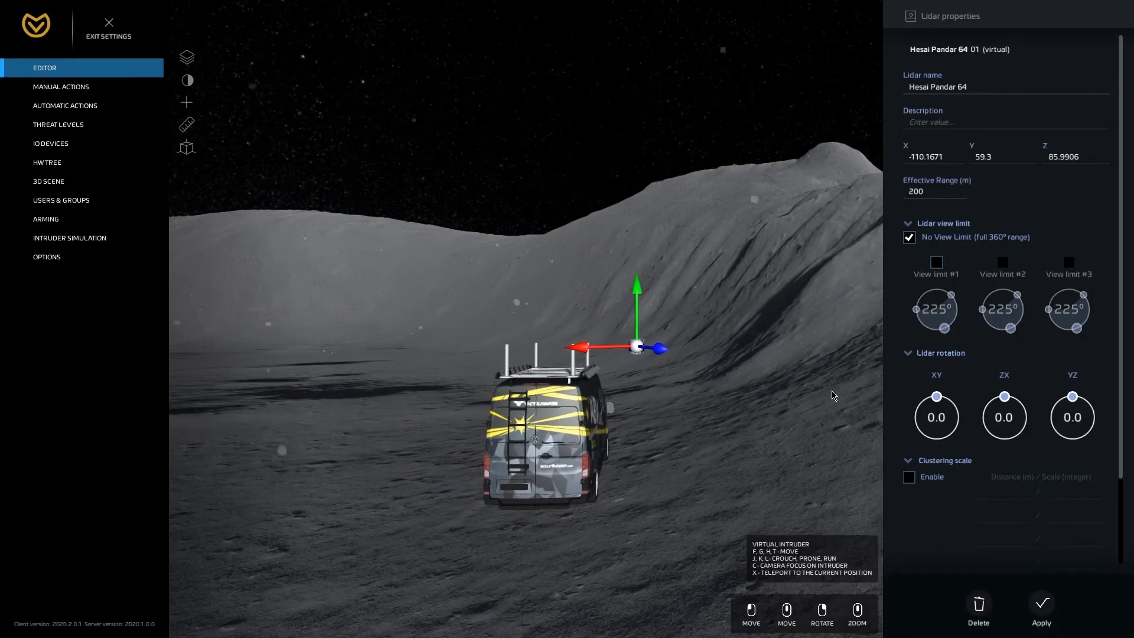
pyautogui.click(190, 152)
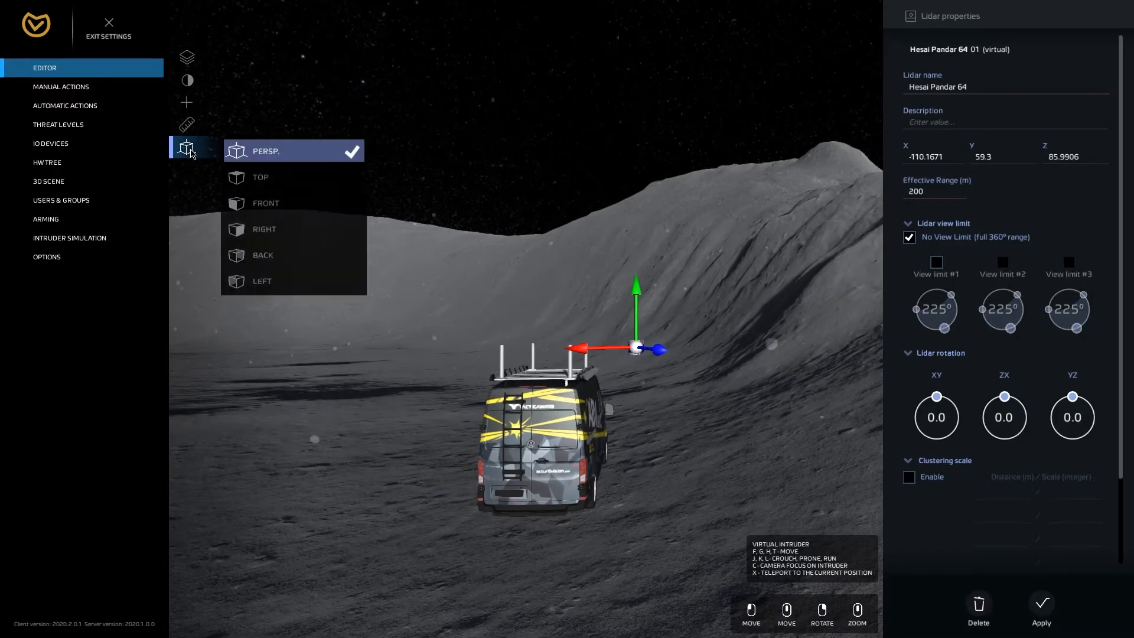
pyautogui.click(273, 186)
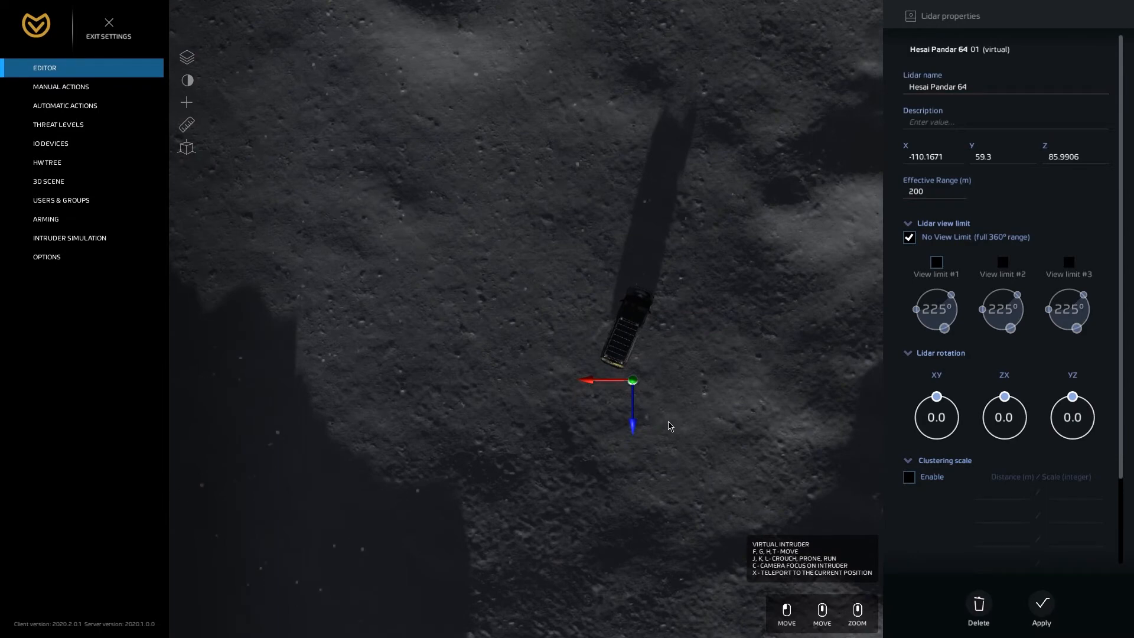
pyautogui.scroll(5, 670, 426)
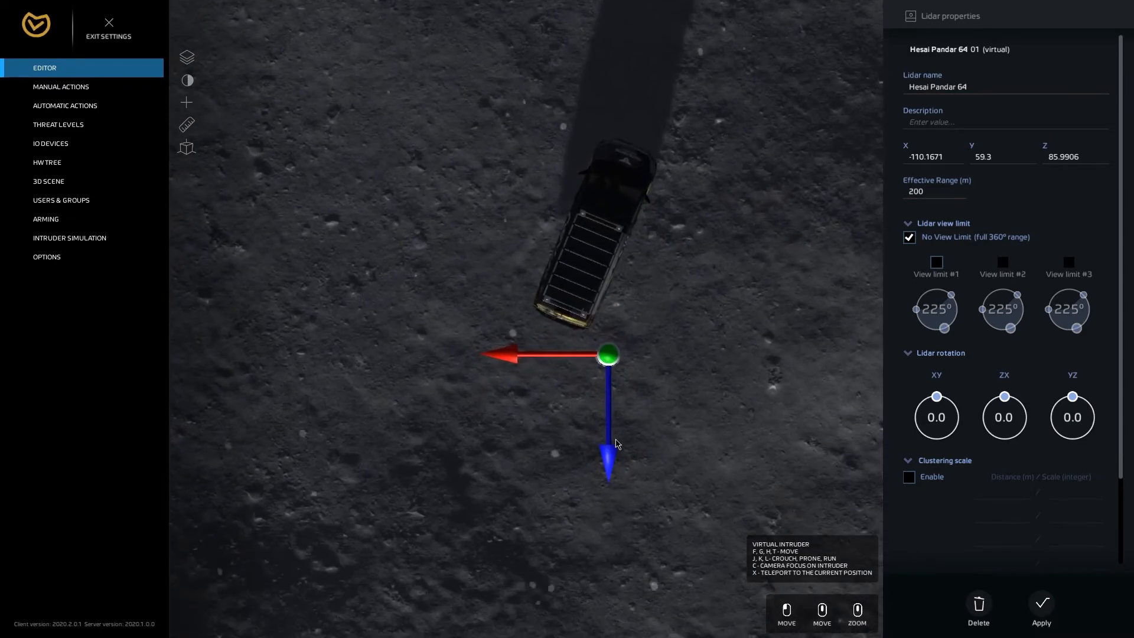
pyautogui.moveTo(613, 446); pyautogui.dragTo(494, 338)
pyautogui.moveTo(591, 440); pyautogui.dragTo(590, 426)
pyautogui.moveTo(485, 327); pyautogui.dragTo(480, 326)
pyautogui.moveTo(584, 422); pyautogui.dragTo(584, 419)
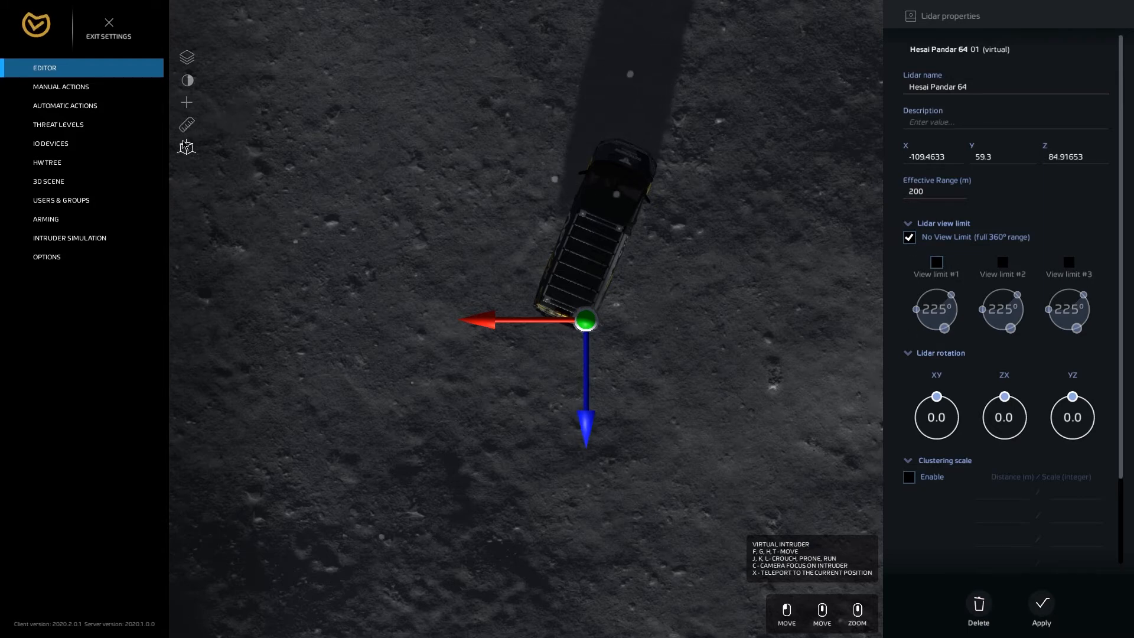
# - Show the lidar limit layer, enable view limit #1, and narrow it to 99° over the van
pyautogui.click(187, 57)
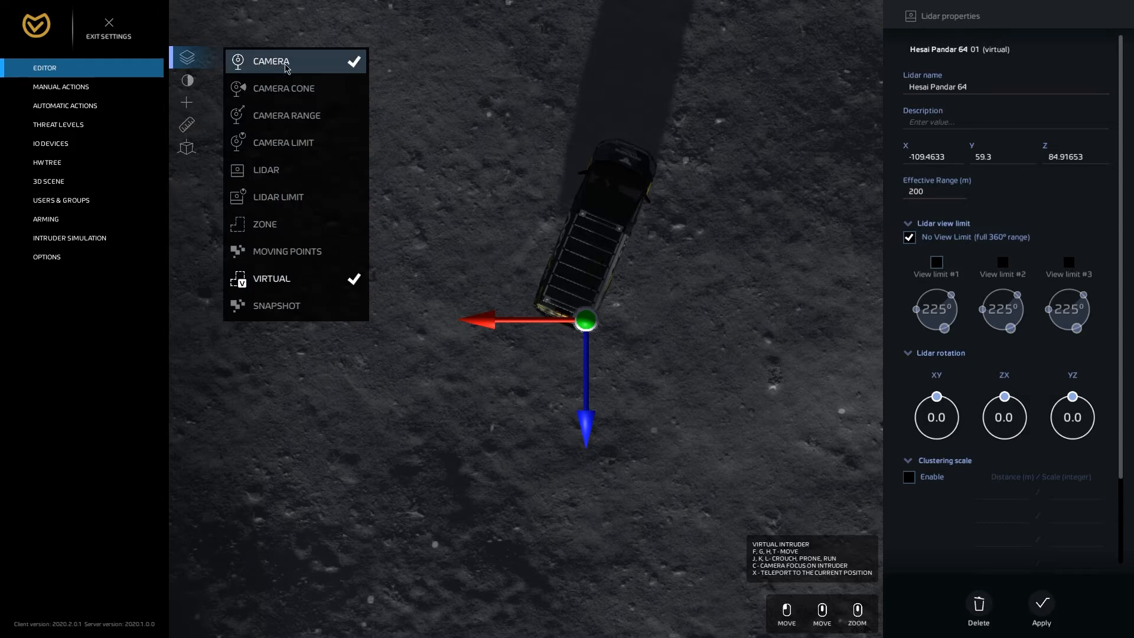
pyautogui.click(284, 198)
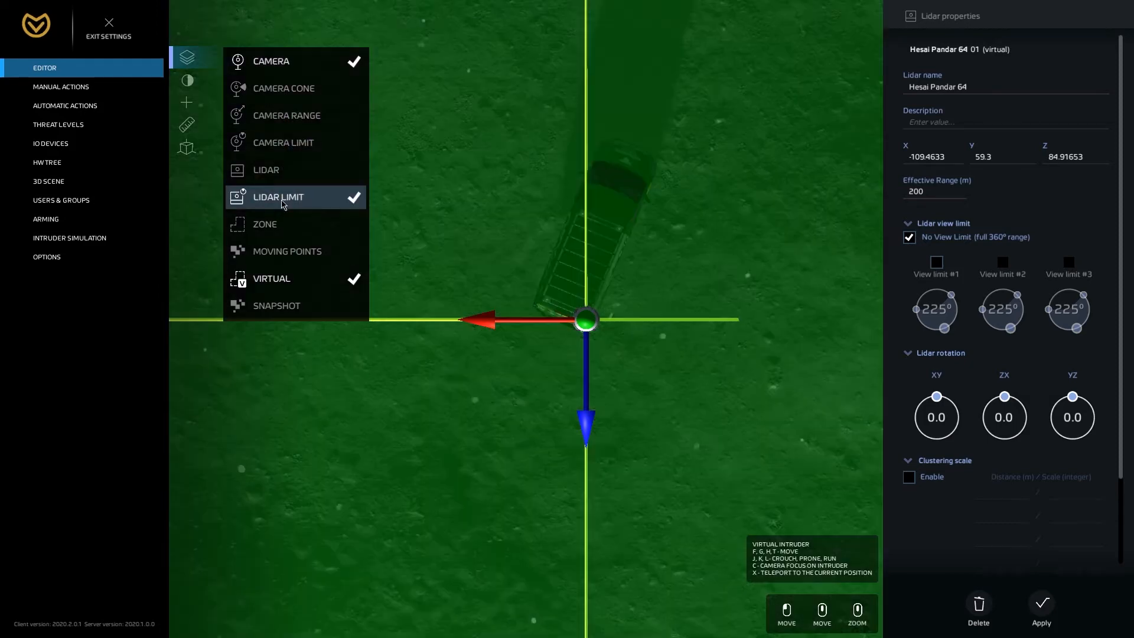
pyautogui.click(937, 262)
pyautogui.moveTo(944, 328); pyautogui.dragTo(963, 316)
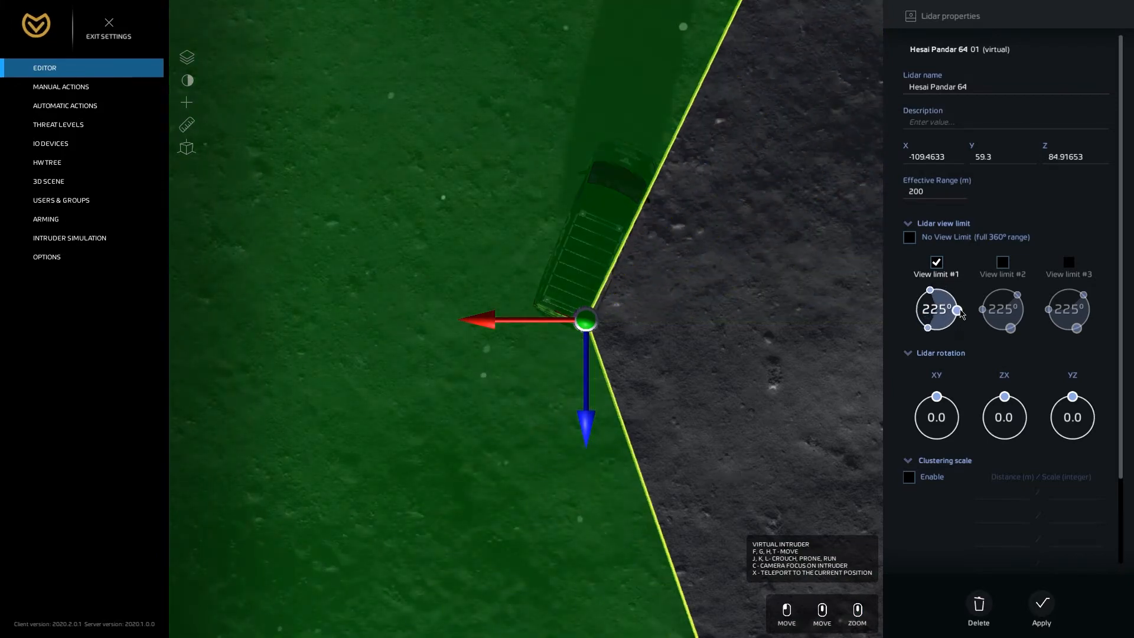
pyautogui.moveTo(927, 331); pyautogui.dragTo(1000, 335)
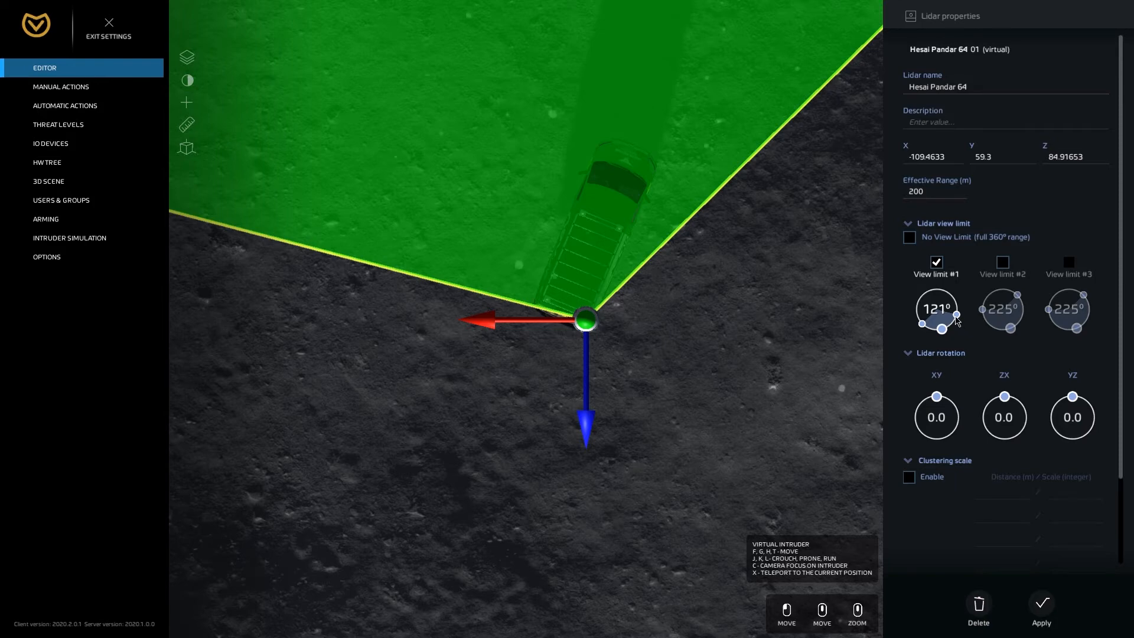
pyautogui.moveTo(957, 319); pyautogui.dragTo(958, 322)
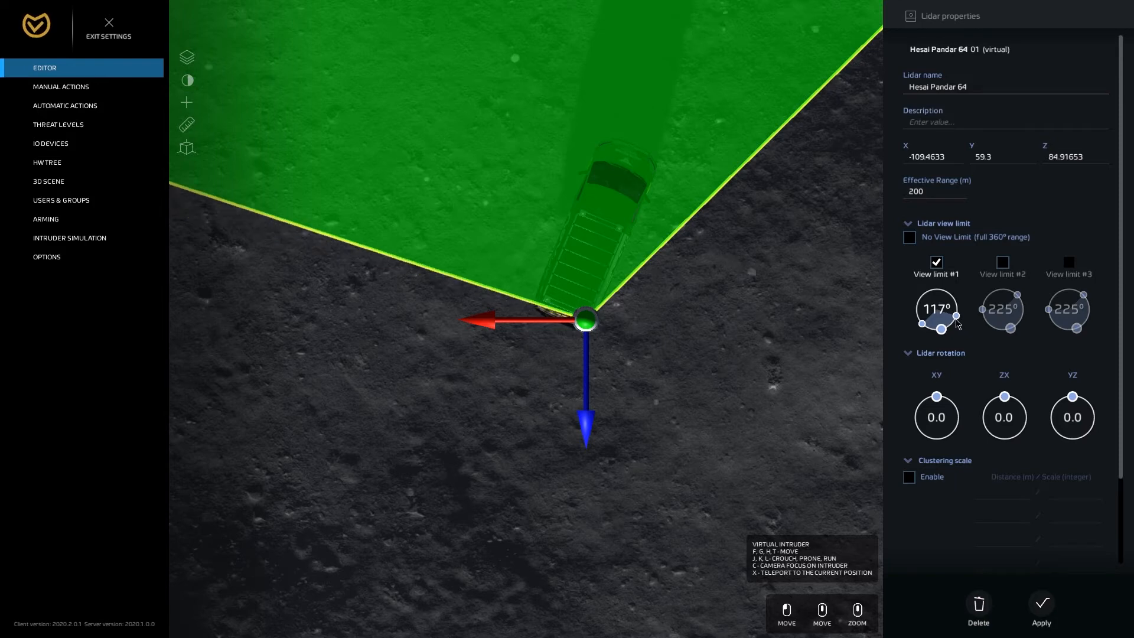
pyautogui.moveTo(924, 329); pyautogui.dragTo(931, 332)
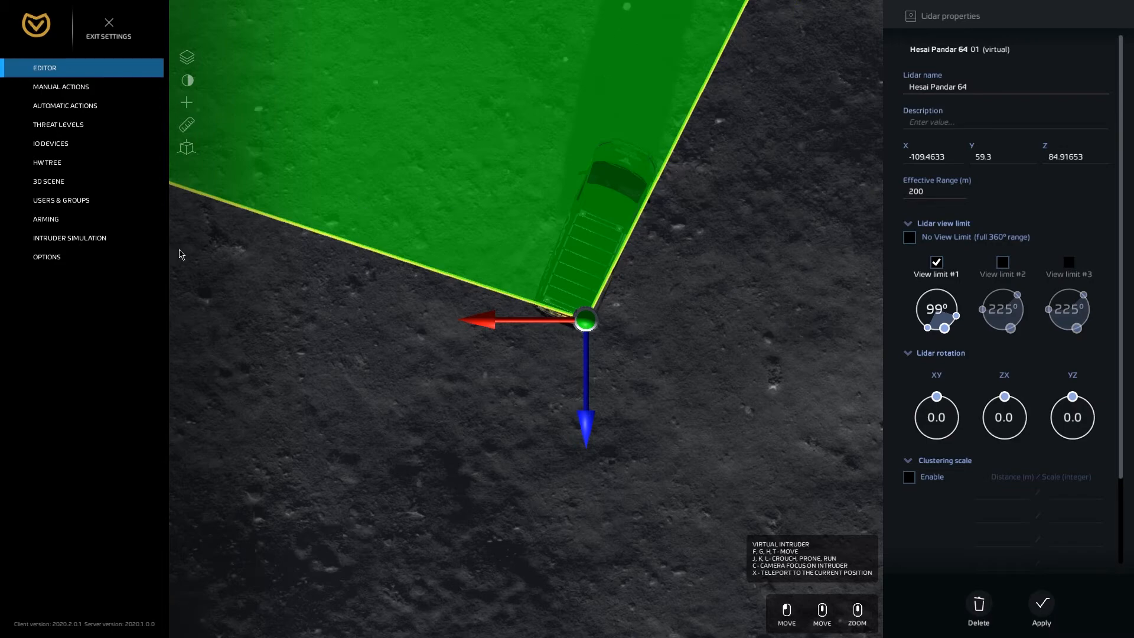
# - Return to the perspective view and turn view limit #1 away from the van, widening it to 164°
pyautogui.click(186, 147)
pyautogui.click(254, 149)
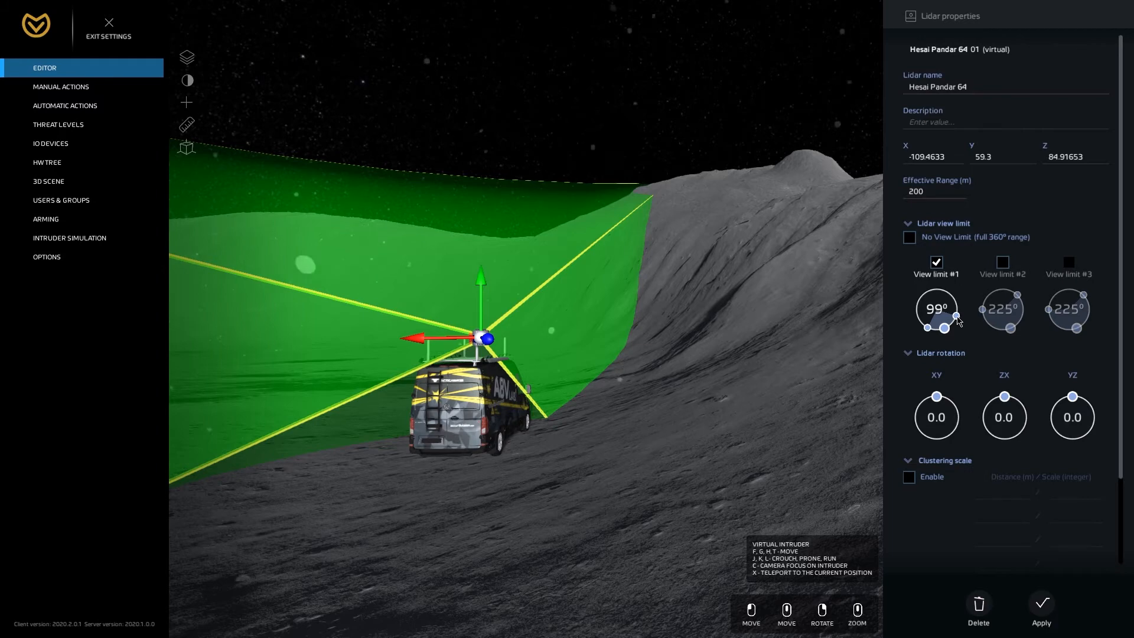
pyautogui.moveTo(961, 322); pyautogui.dragTo(684, 295)
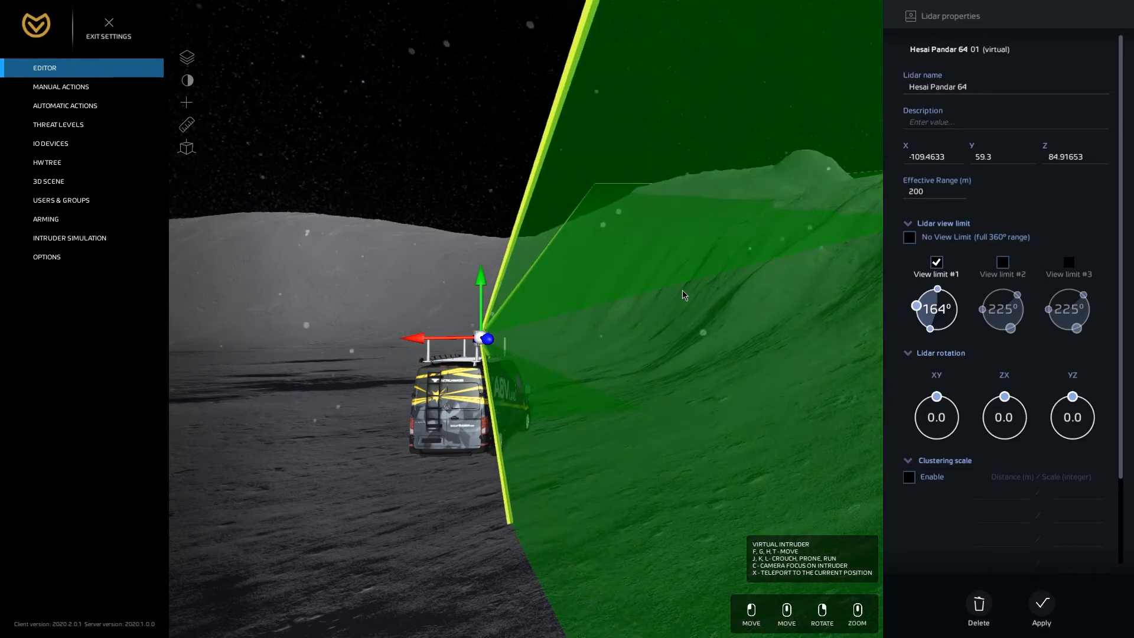
# - Restore the full 360° range with no view limit, apply it, and hide the lidar limit layer
pyautogui.click(909, 237)
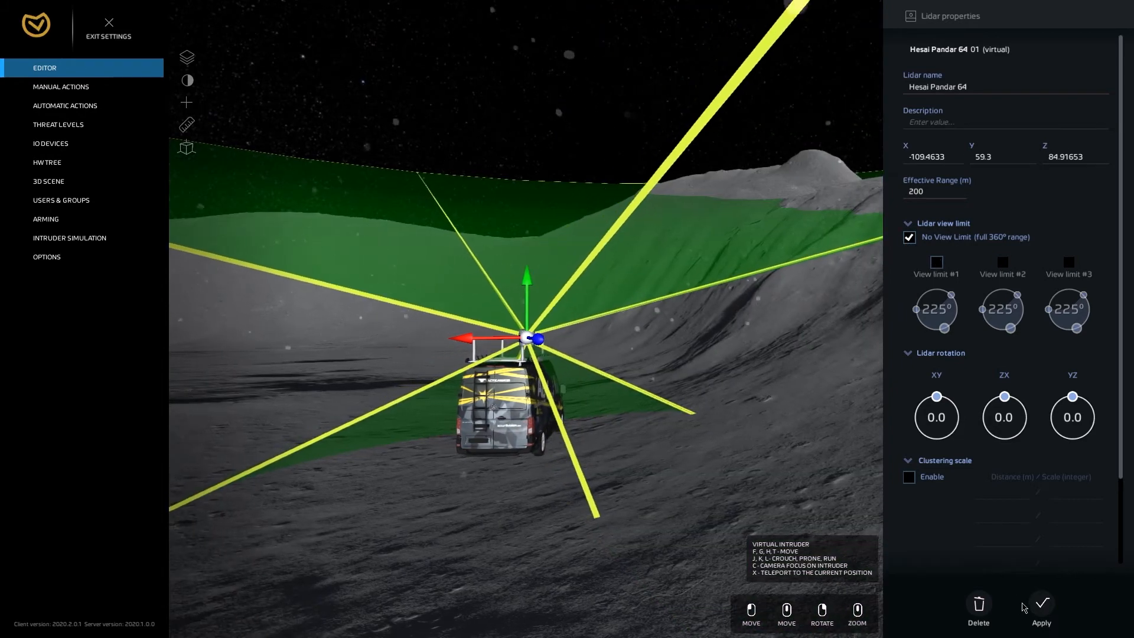
pyautogui.click(1042, 604)
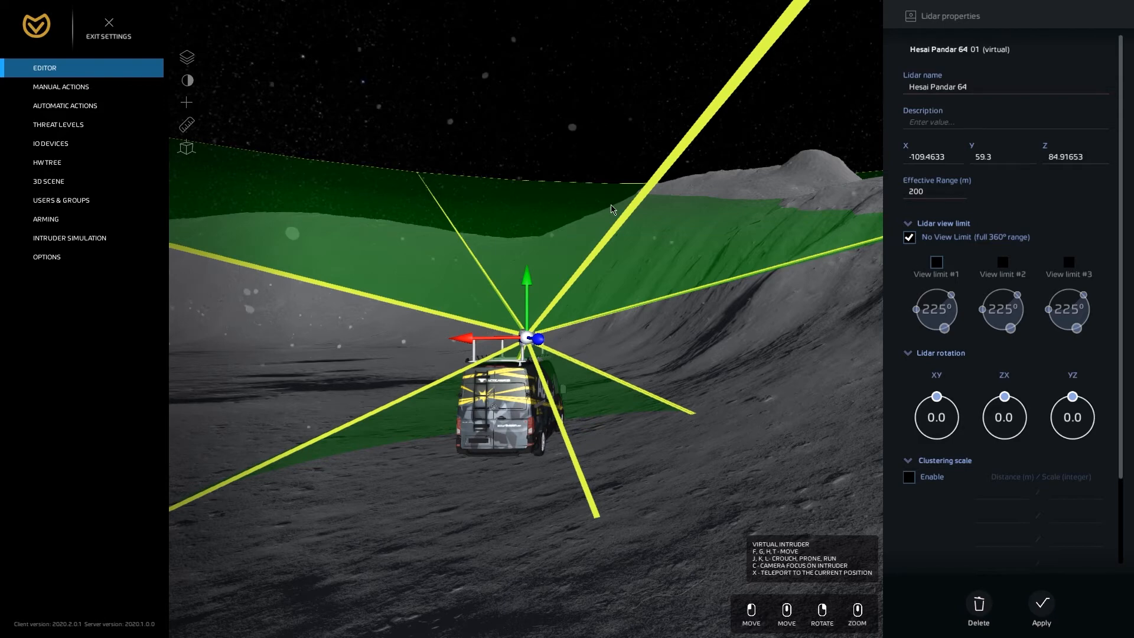
pyautogui.click(187, 57)
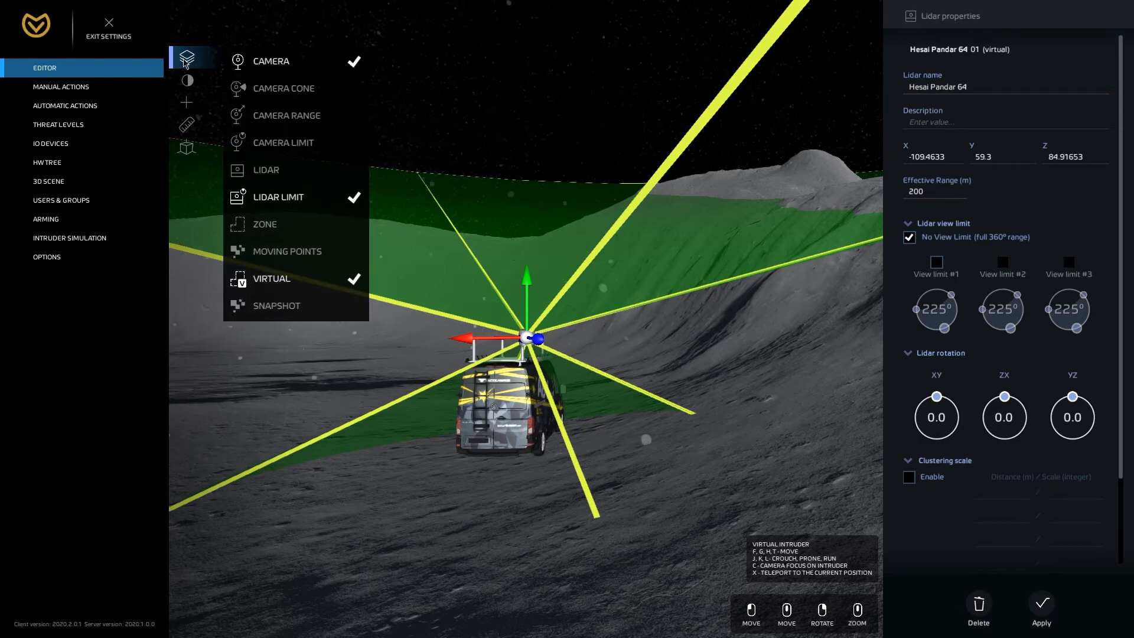
pyautogui.click(269, 200)
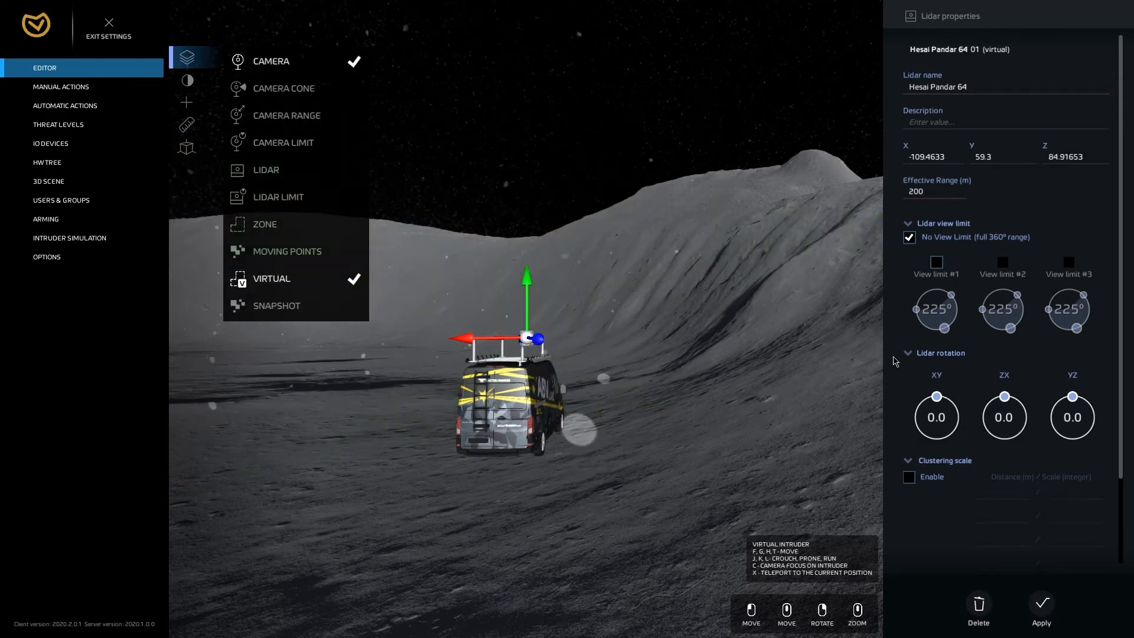
# - Try rotating the lidar in the XY, ZX and YZ planes, resetting each rotation to 0
pyautogui.scroll(8, 724, 355)
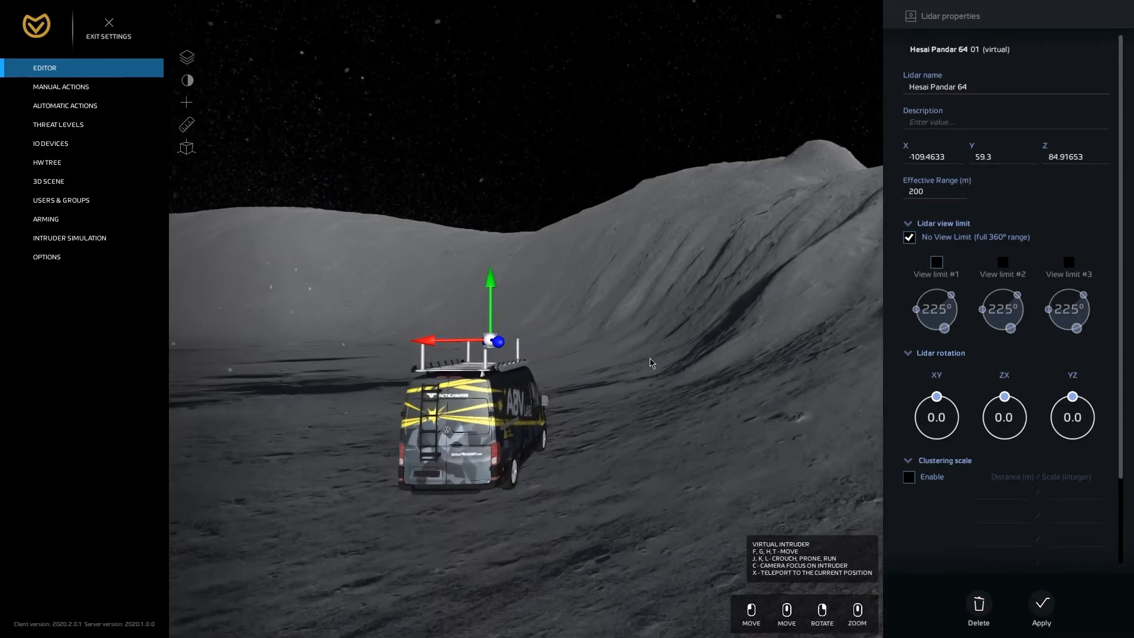
pyautogui.scroll(8, 644, 364)
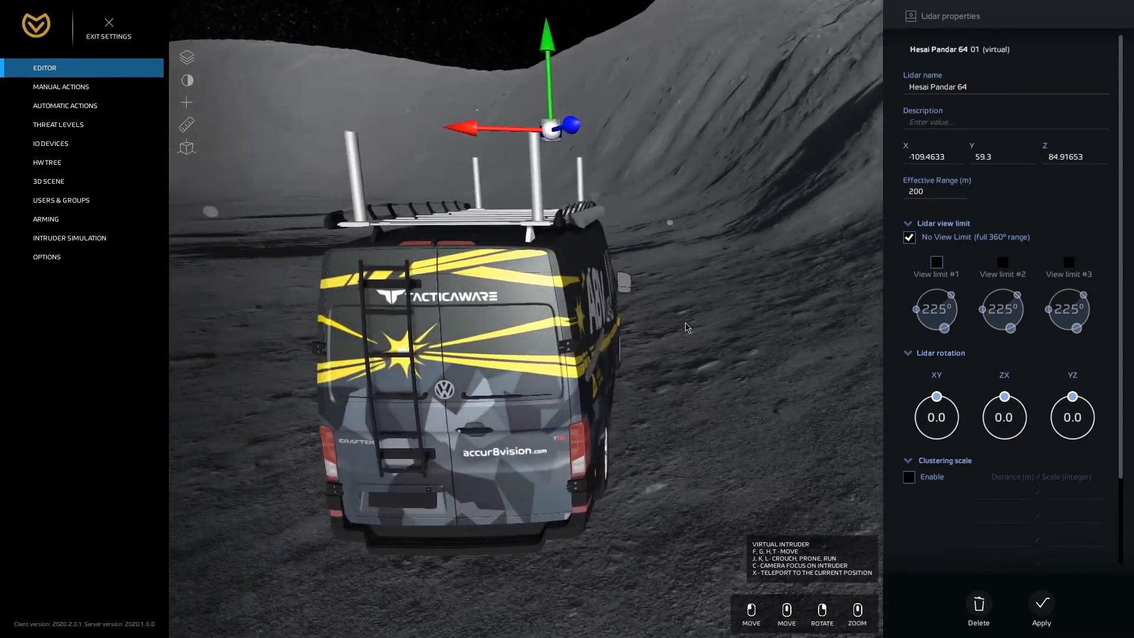
pyautogui.moveTo(836, 385); pyautogui.dragTo(922, 398, button='right')
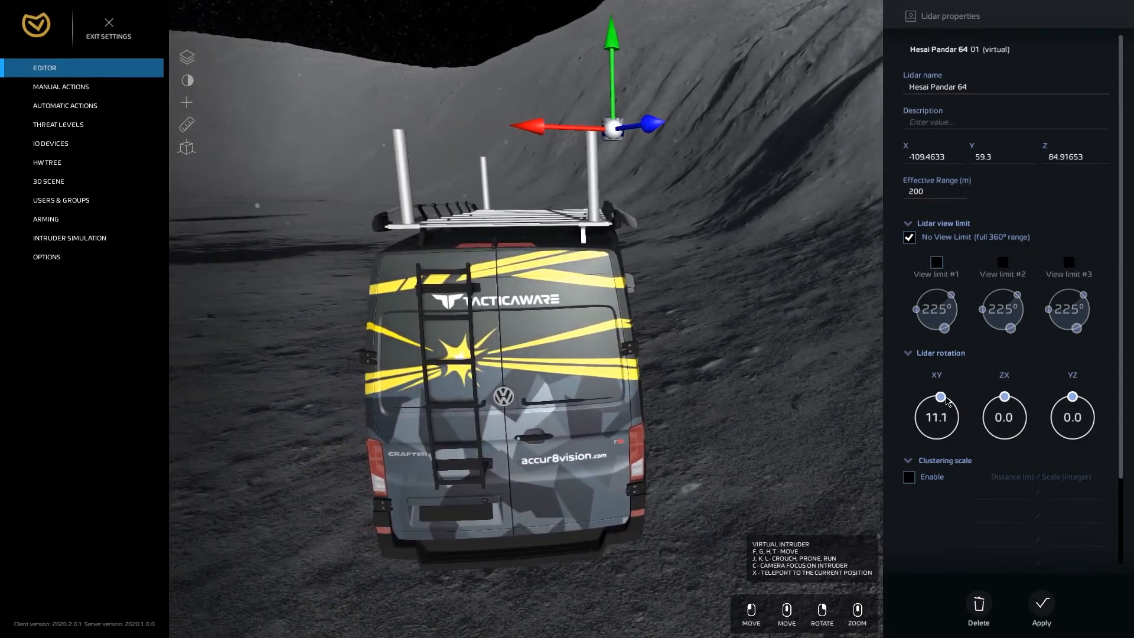
pyautogui.moveTo(971, 440); pyautogui.dragTo(923, 391)
pyautogui.click(940, 424)
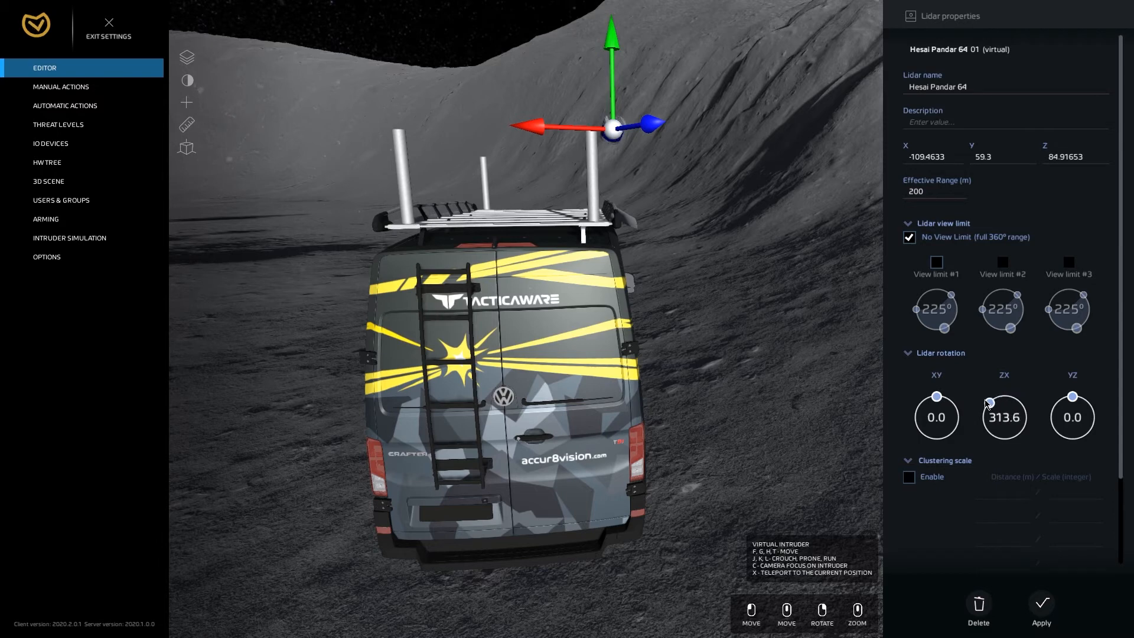
pyautogui.click(1074, 397)
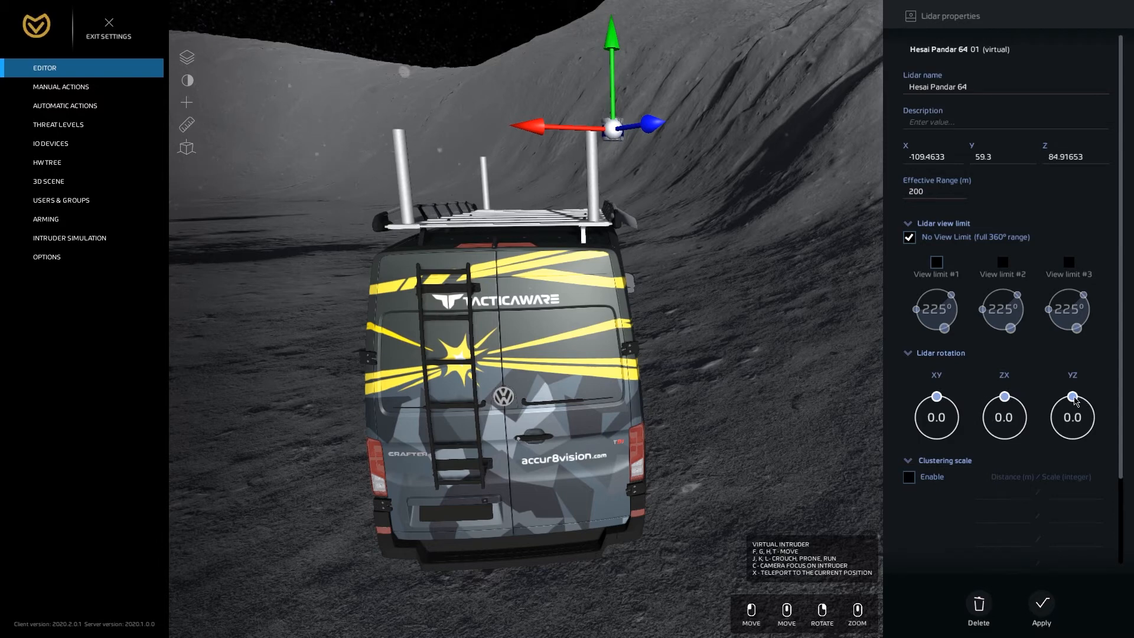
pyautogui.moveTo(1087, 399); pyautogui.dragTo(1068, 405)
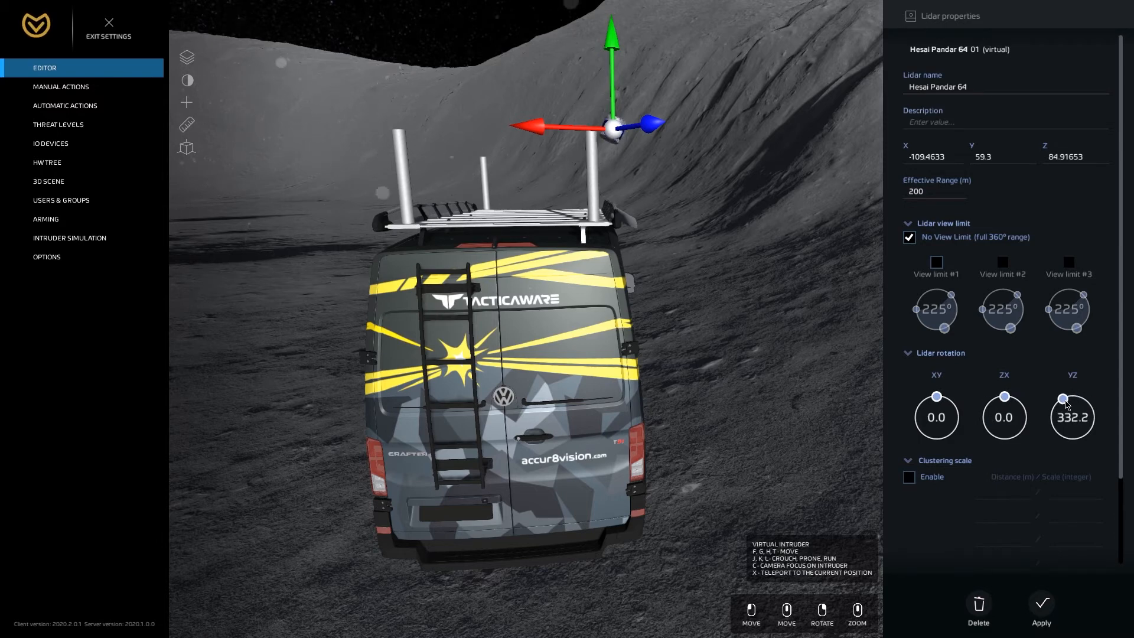
pyautogui.click(1074, 423)
pyautogui.write('0')
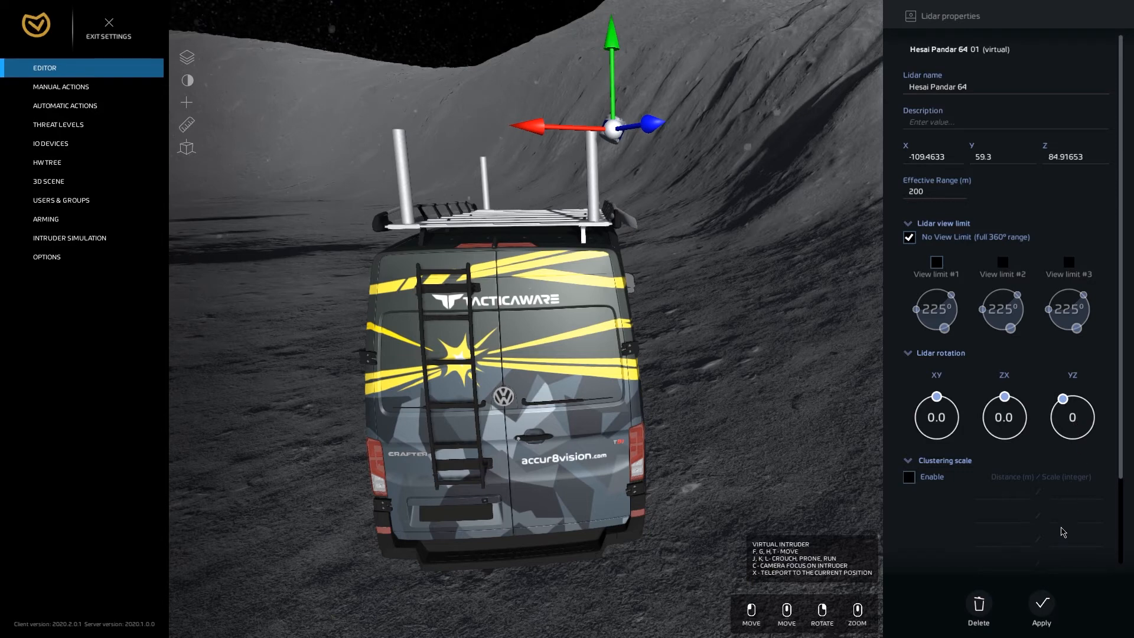
# - Review the clustering scale and "Lidar obscured" alarm settings, and apply the lidar properties
pyautogui.scroll(-3, 1011, 485)
pyautogui.scroll(-1, 1009, 415)
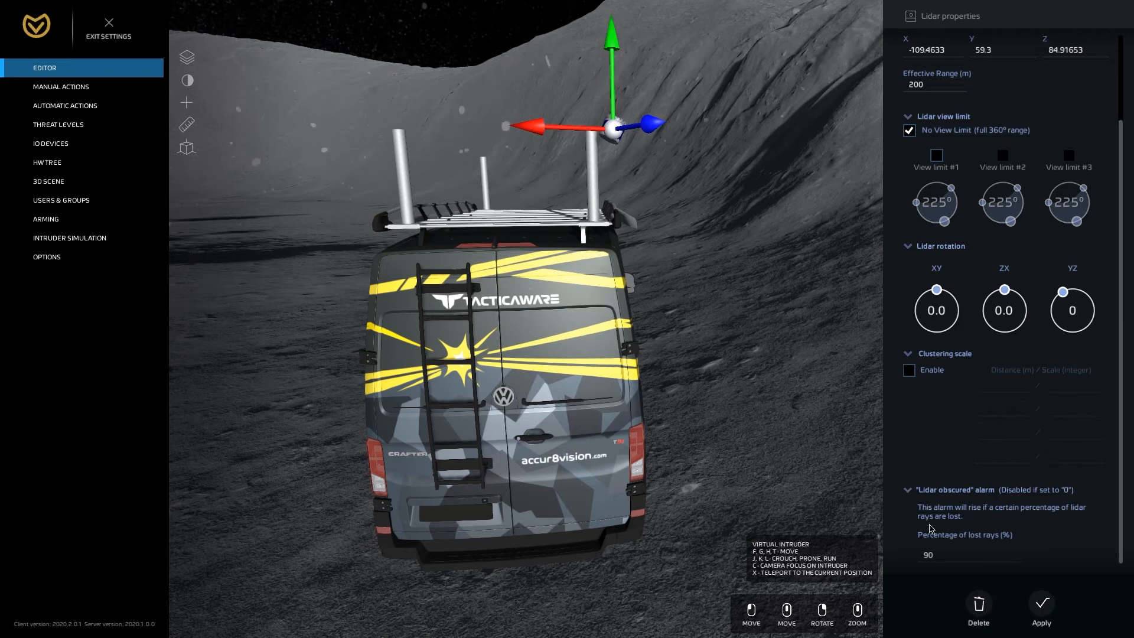
pyautogui.click(1048, 610)
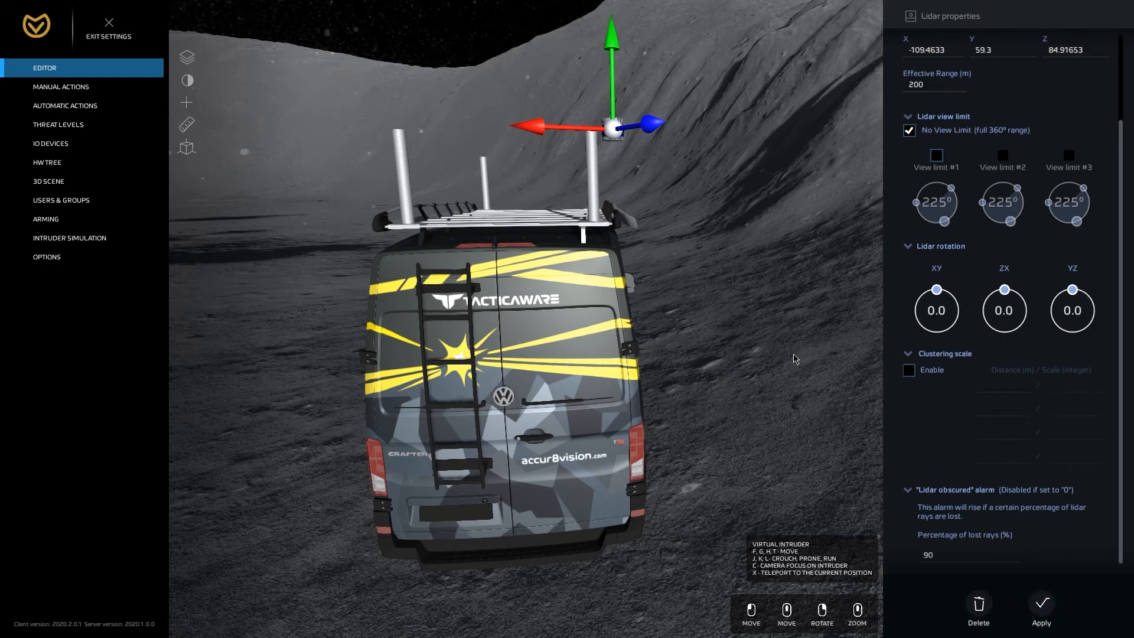
# - Deselect the lidar beside the van and turn on the Snapshot layer to display its scan points
pyautogui.scroll(5, 795, 359)
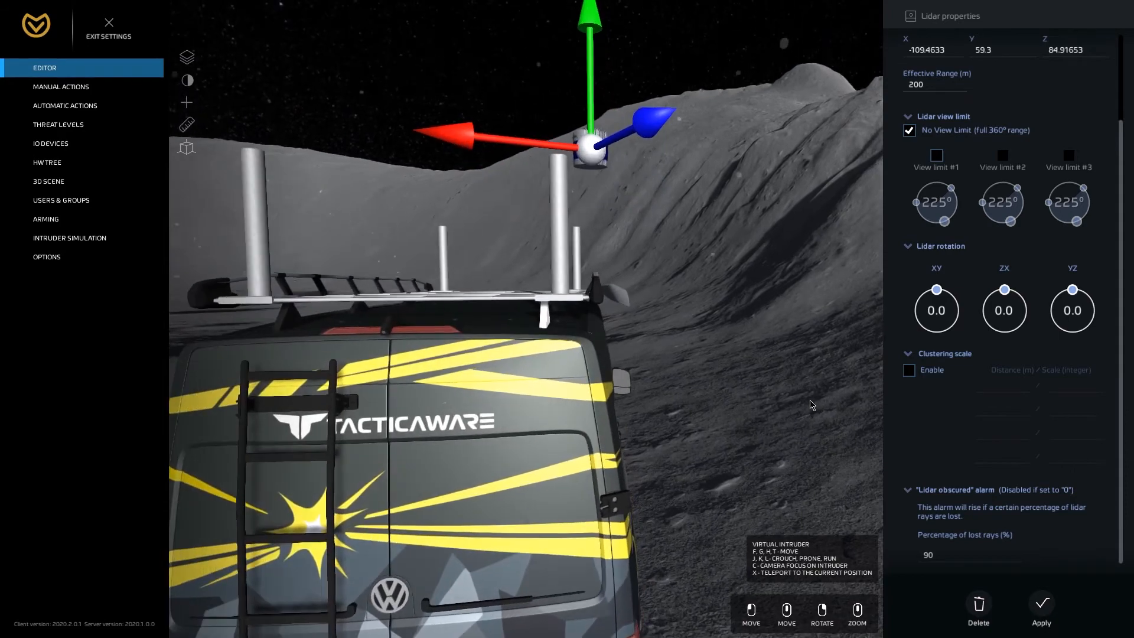
pyautogui.scroll(-5, 812, 405)
pyautogui.moveTo(813, 405); pyautogui.dragTo(812, 405, button='right')
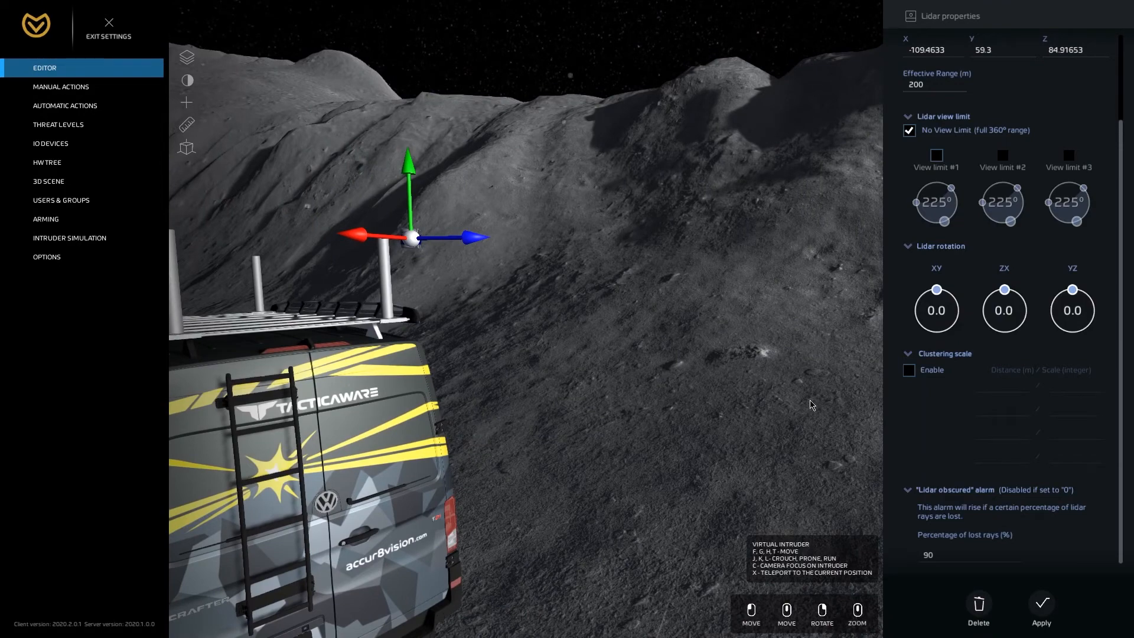
pyautogui.click(810, 400)
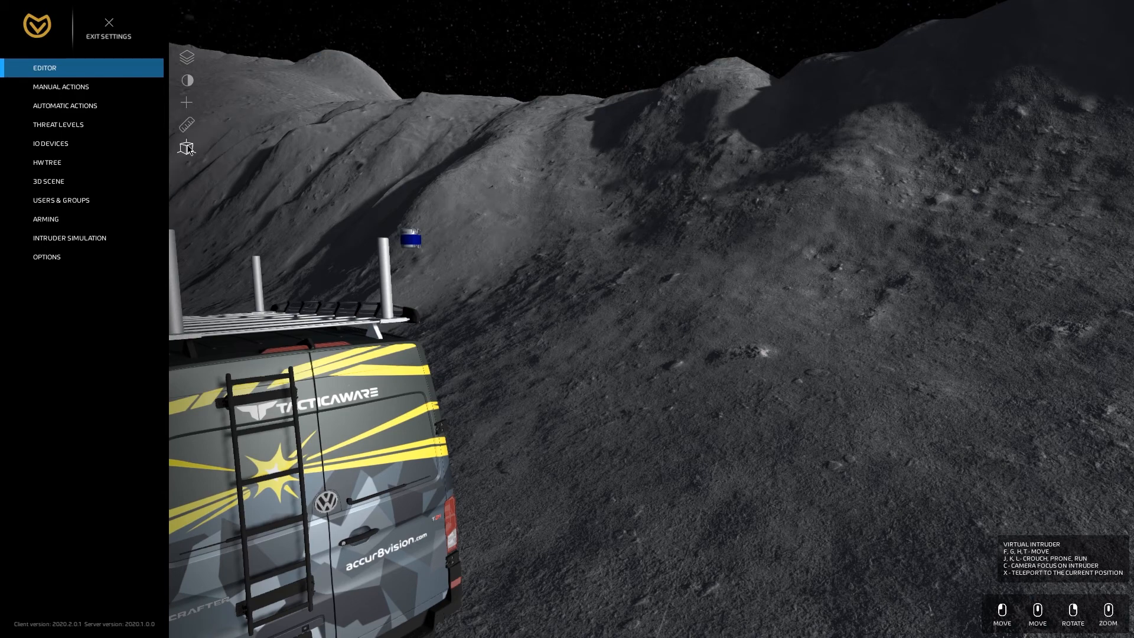
pyautogui.click(187, 58)
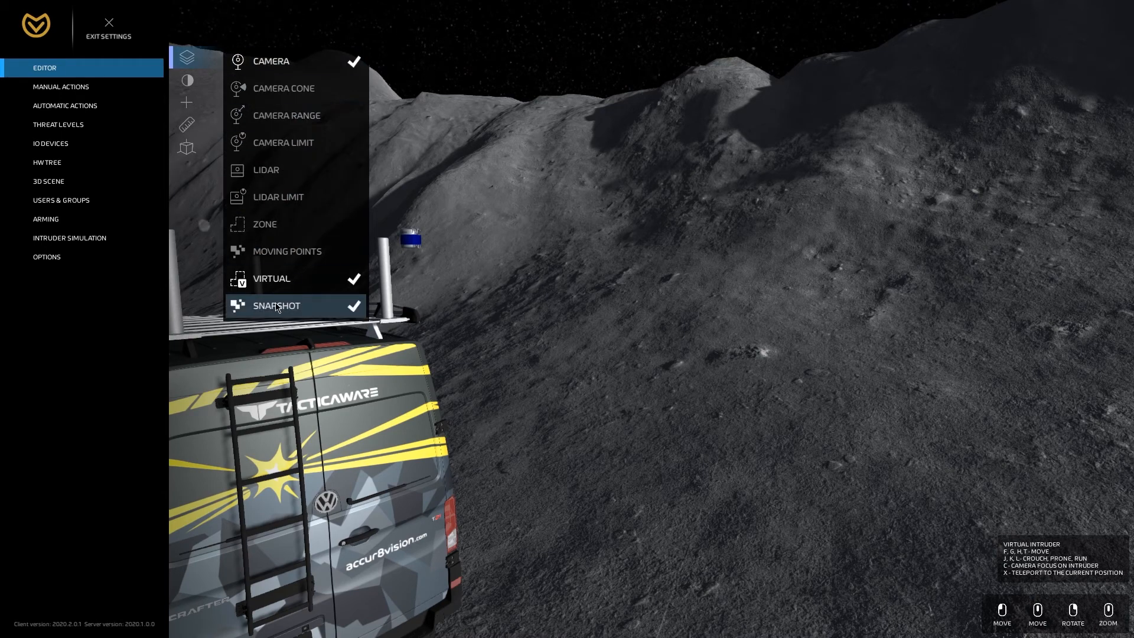
pyautogui.click(724, 384)
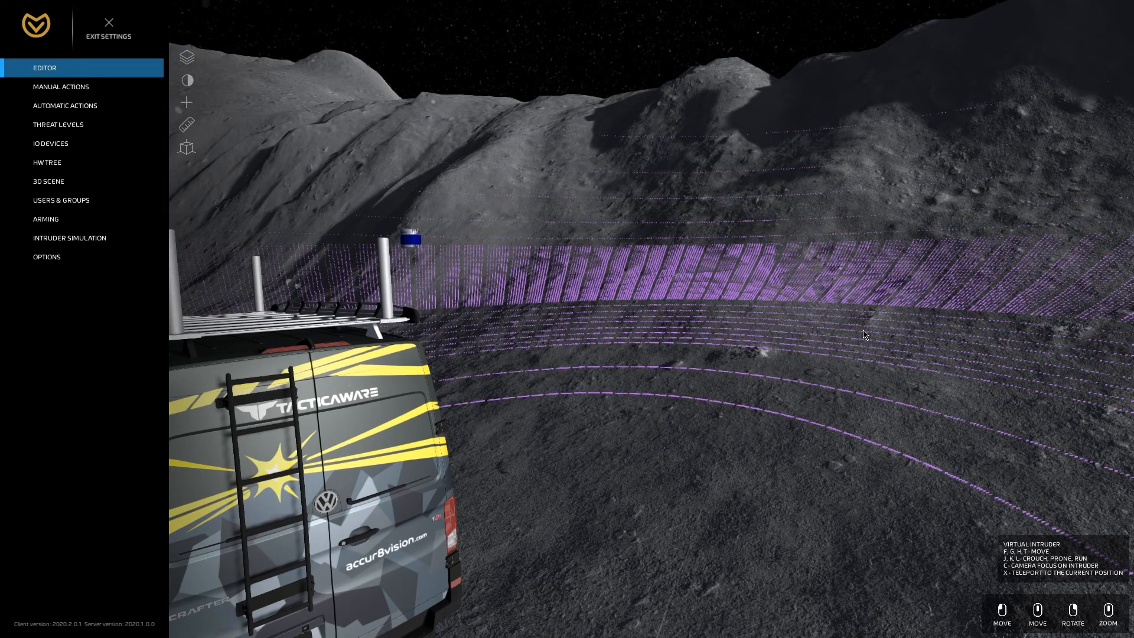
# - Try tilting the lidar beside the van by setting its YZ rotation to 335°, and view its scan points
pyautogui.scroll(3, 864, 335)
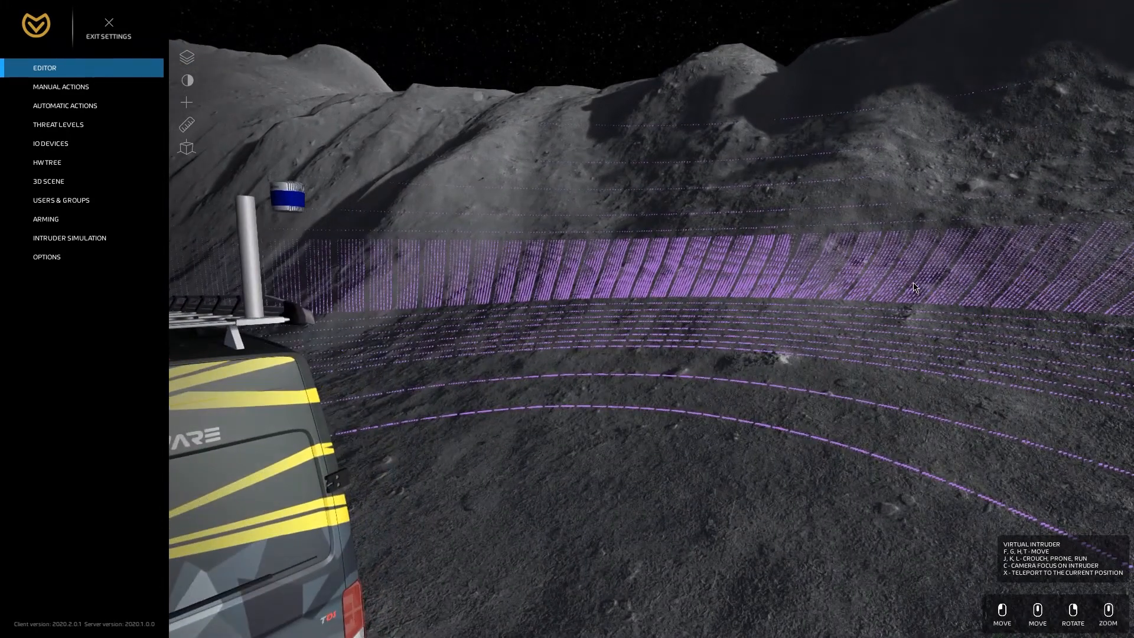
pyautogui.click(296, 199)
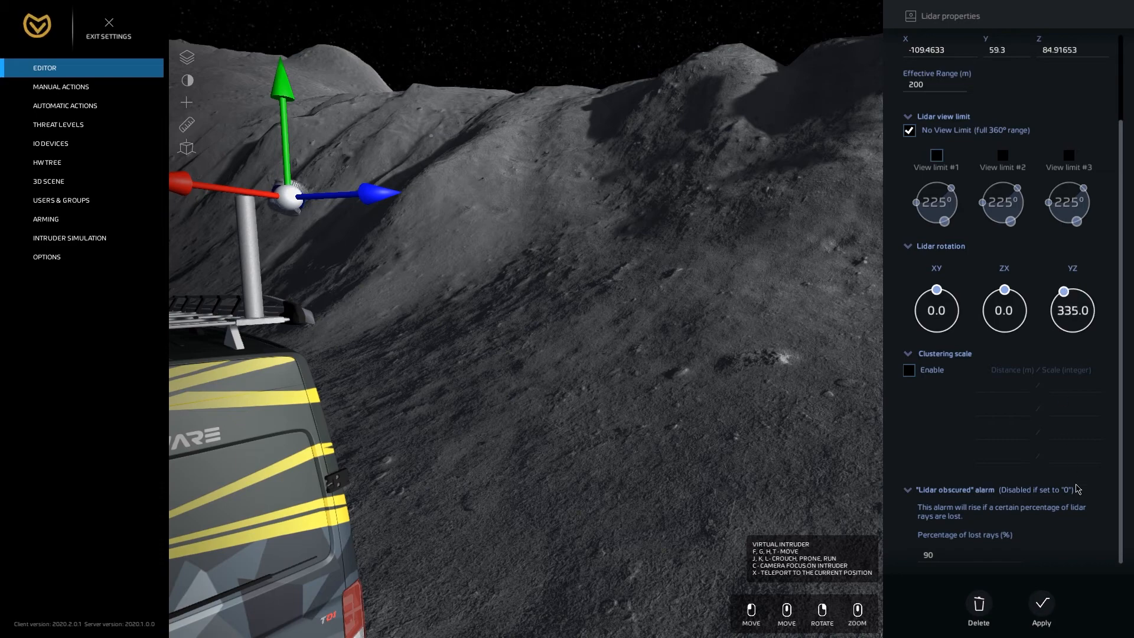
pyautogui.click(654, 477)
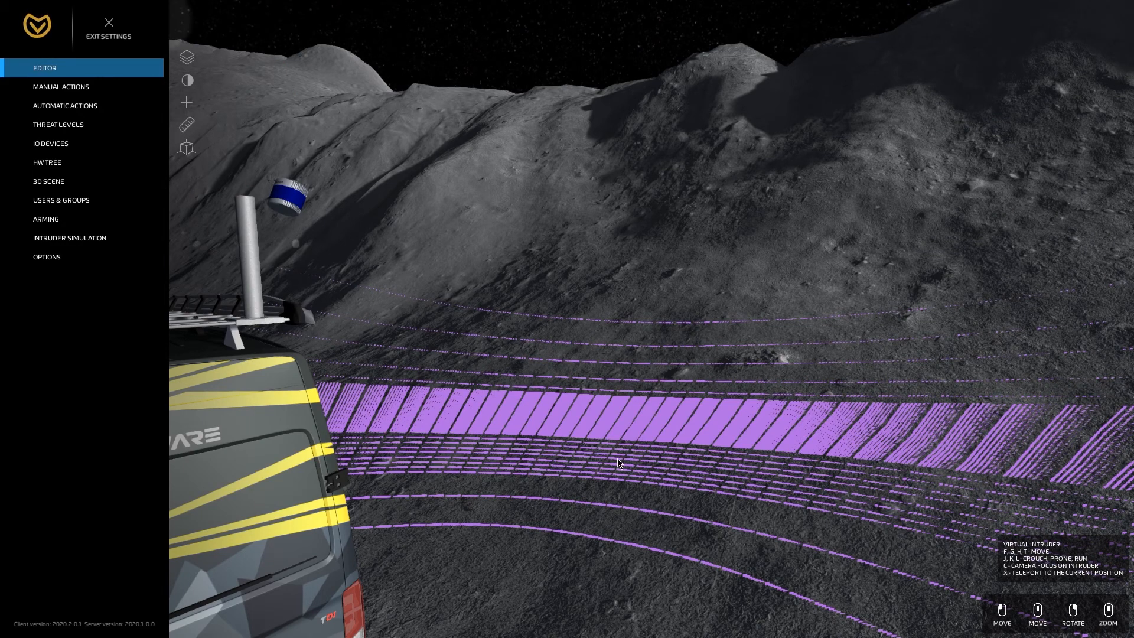
# - Try tilting the lidar the opposite way with a YZ rotation of about 42° and apply it
pyautogui.click(290, 199)
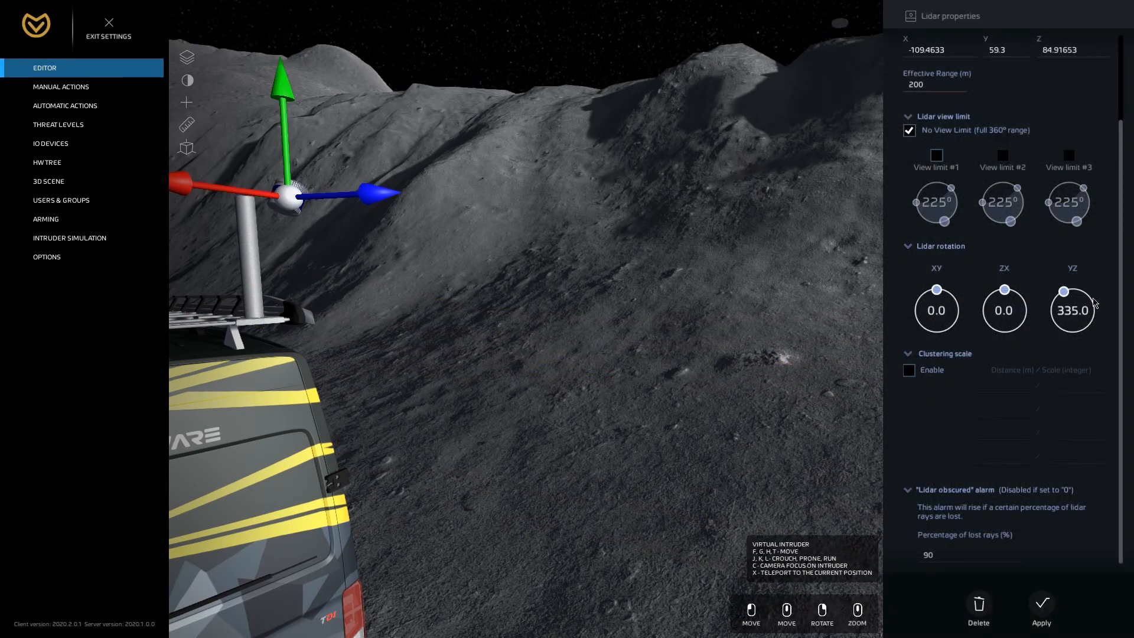
pyautogui.moveTo(1071, 293); pyautogui.dragTo(1092, 293)
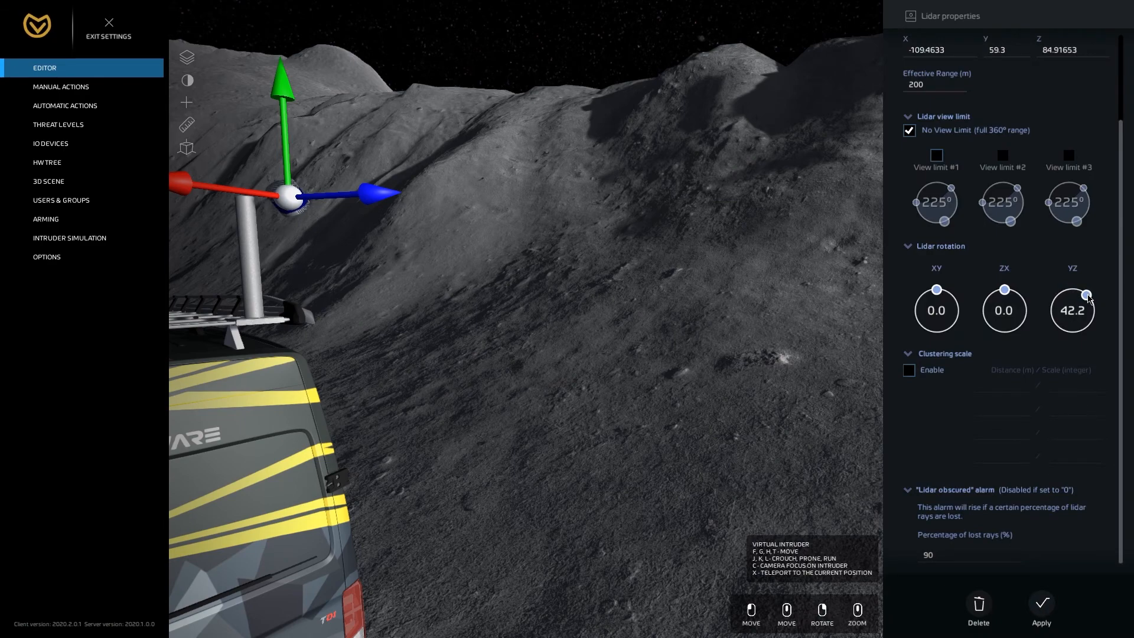
pyautogui.click(1042, 603)
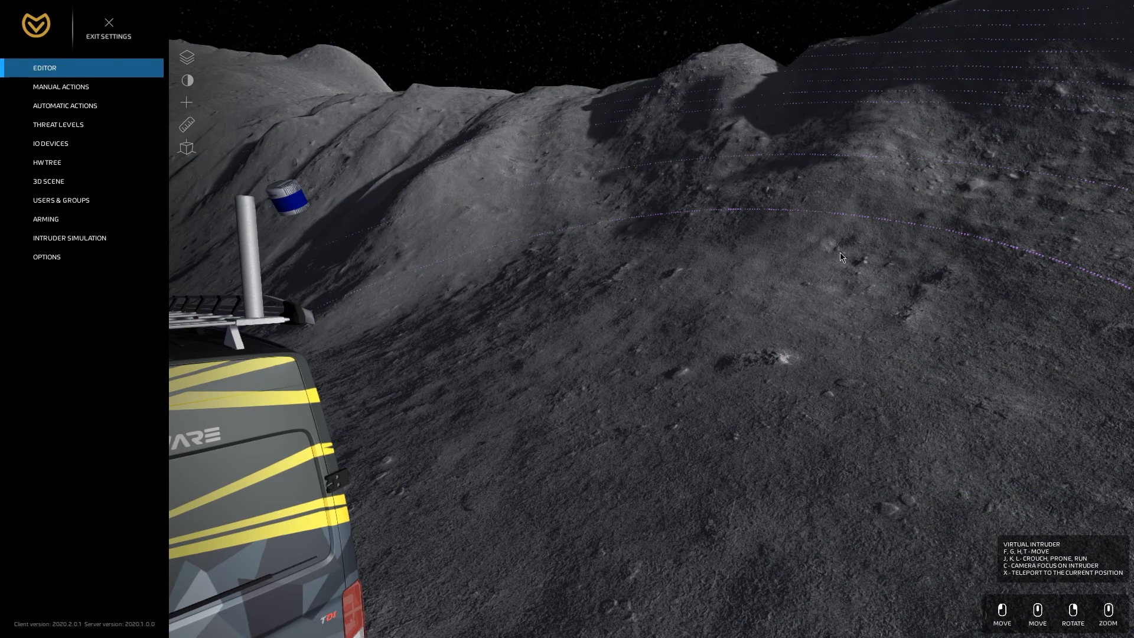
# - Reset the lidar's YZ rotation to 0 and apply it
pyautogui.click(290, 198)
pyautogui.click(1072, 315)
pyautogui.write('0')
pyautogui.click(1042, 604)
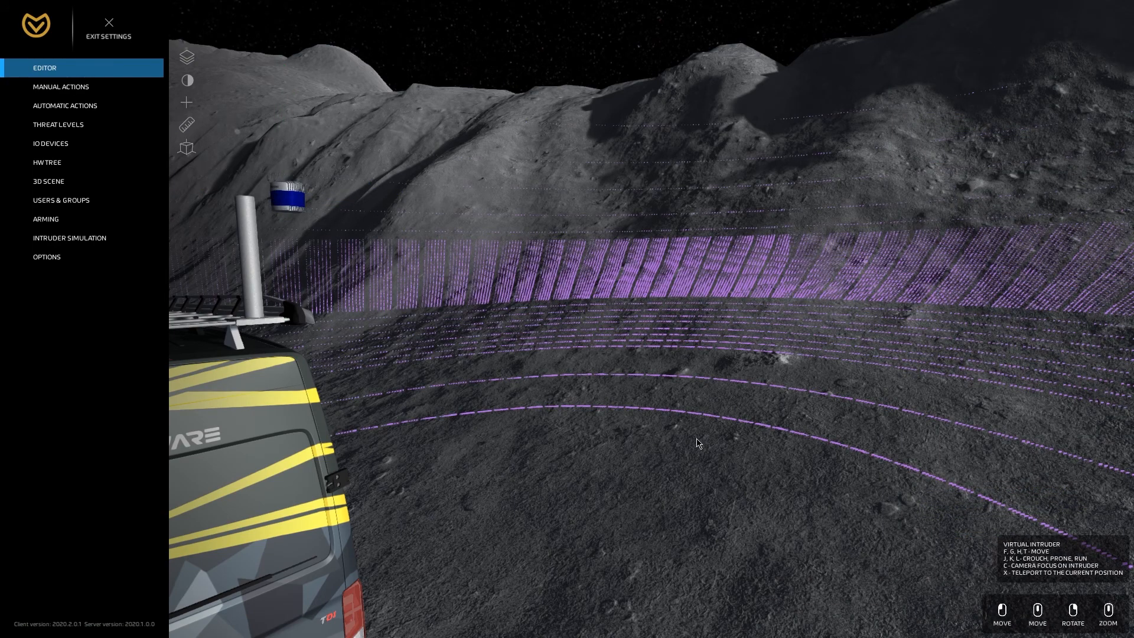
# - Place the virtual intruder on the ground within the lidar's scan lines, away from the van
pyautogui.press('s')
pyautogui.press('d')
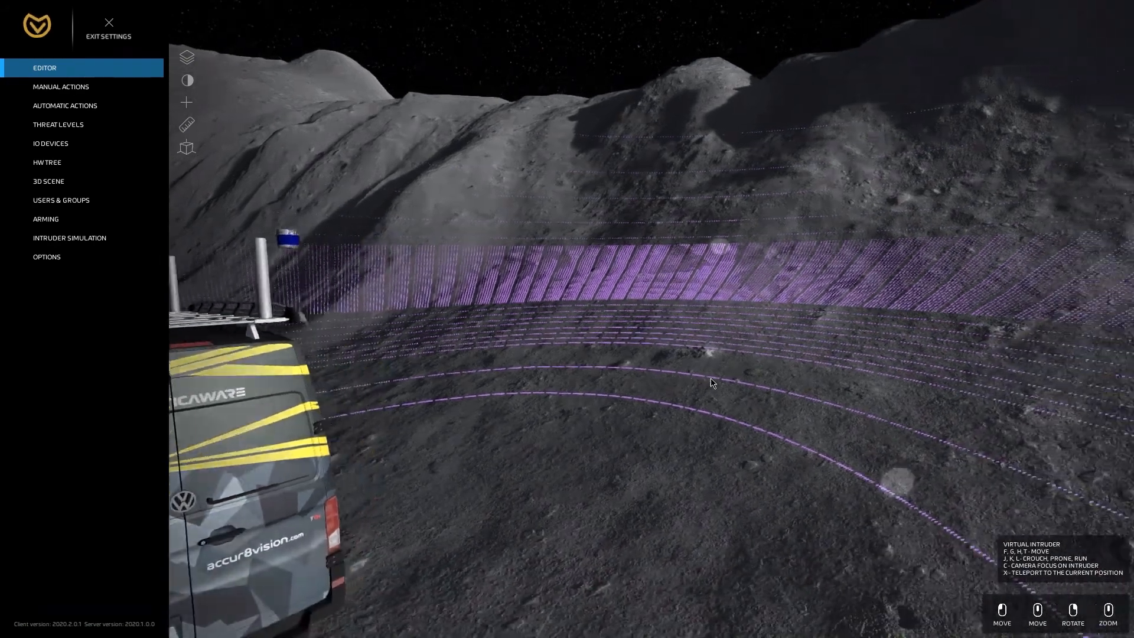
pyautogui.press('w')
pyautogui.press('a')
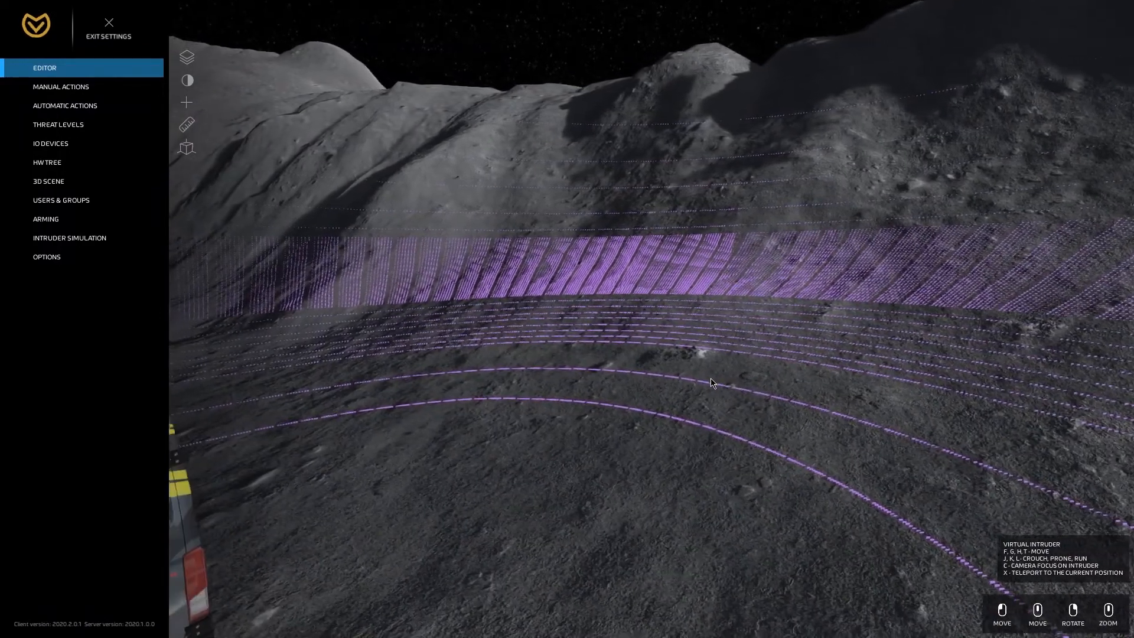
pyautogui.moveTo(712, 384); pyautogui.dragTo(713, 414, button='right')
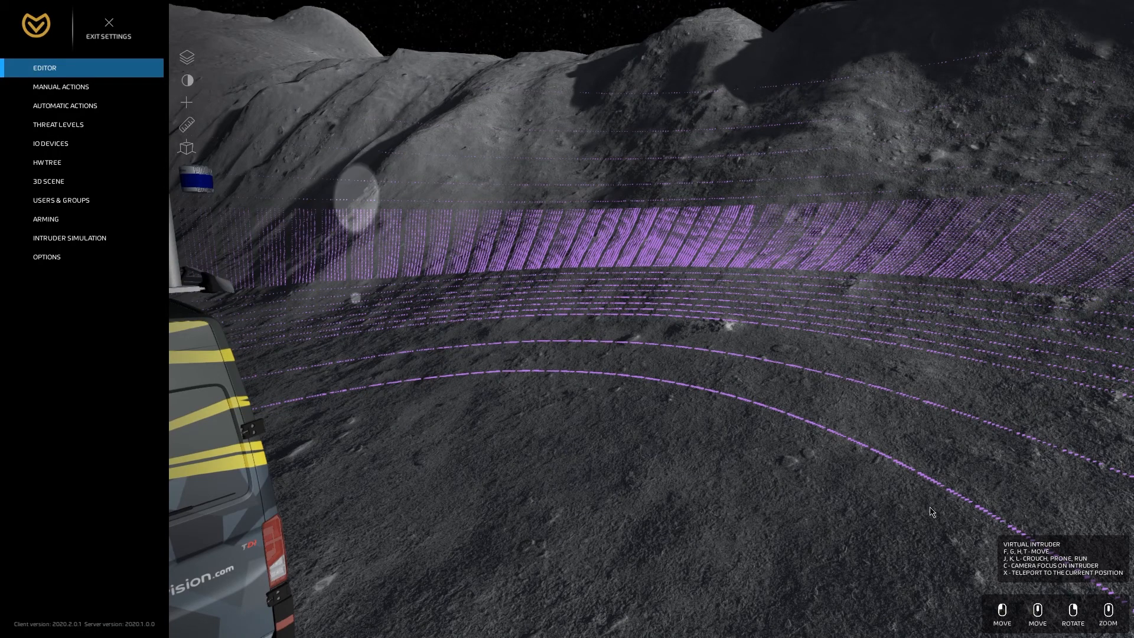
pyautogui.click(639, 323)
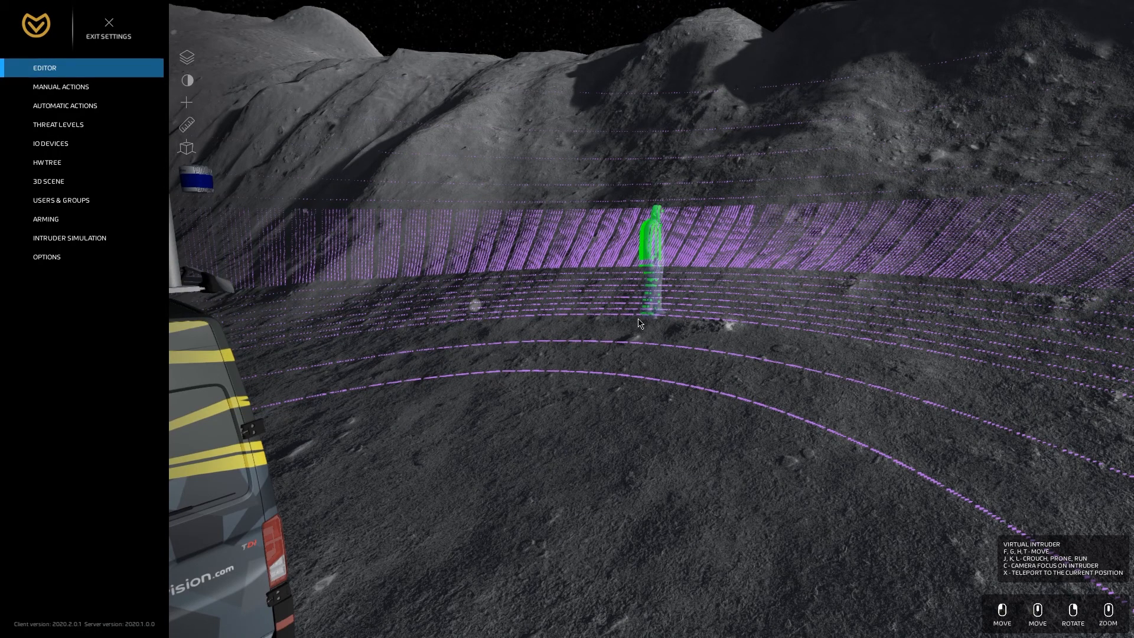
# - Walk the virtual intruder up the slope through the scan lines, and bring it back toward the camera
pyautogui.press('t')
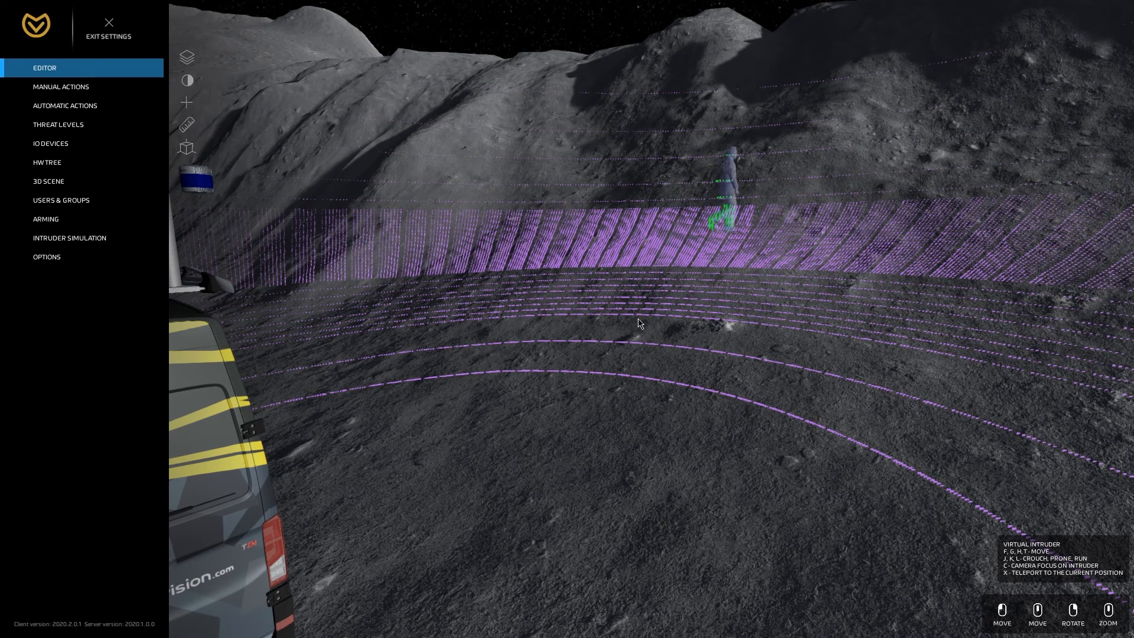
pyautogui.press('g')
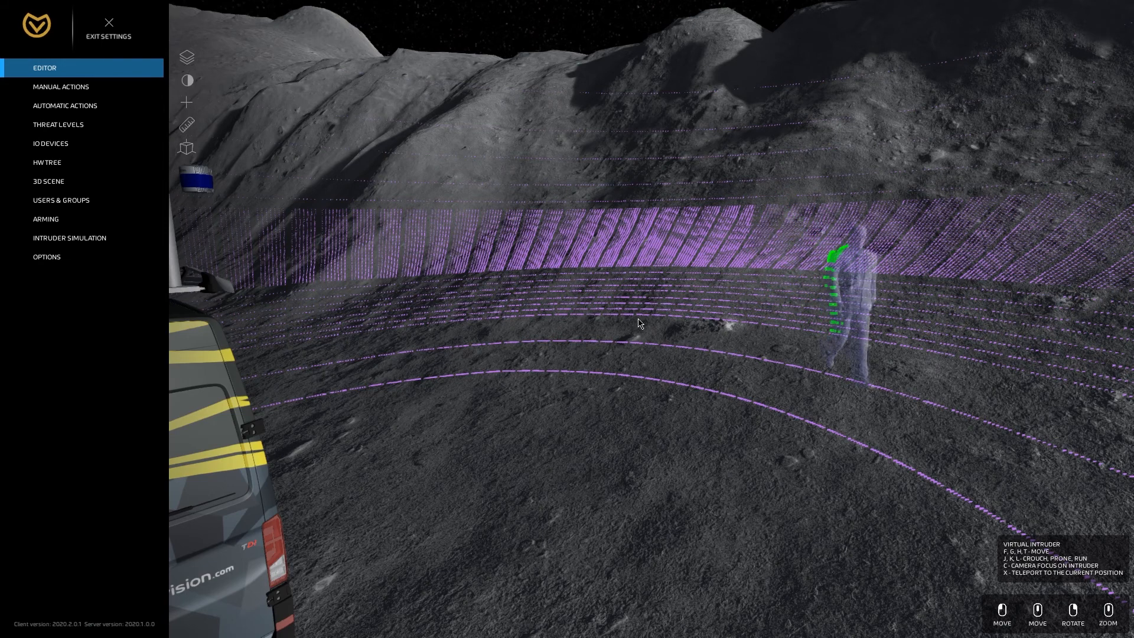
pyautogui.press('f')
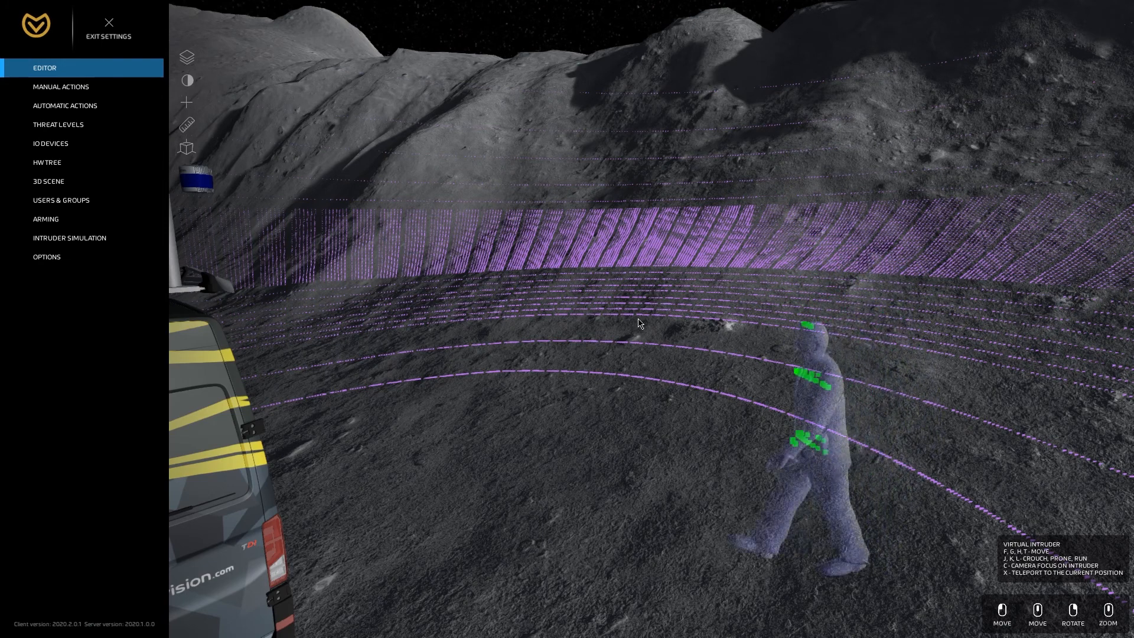
pyautogui.press('g')
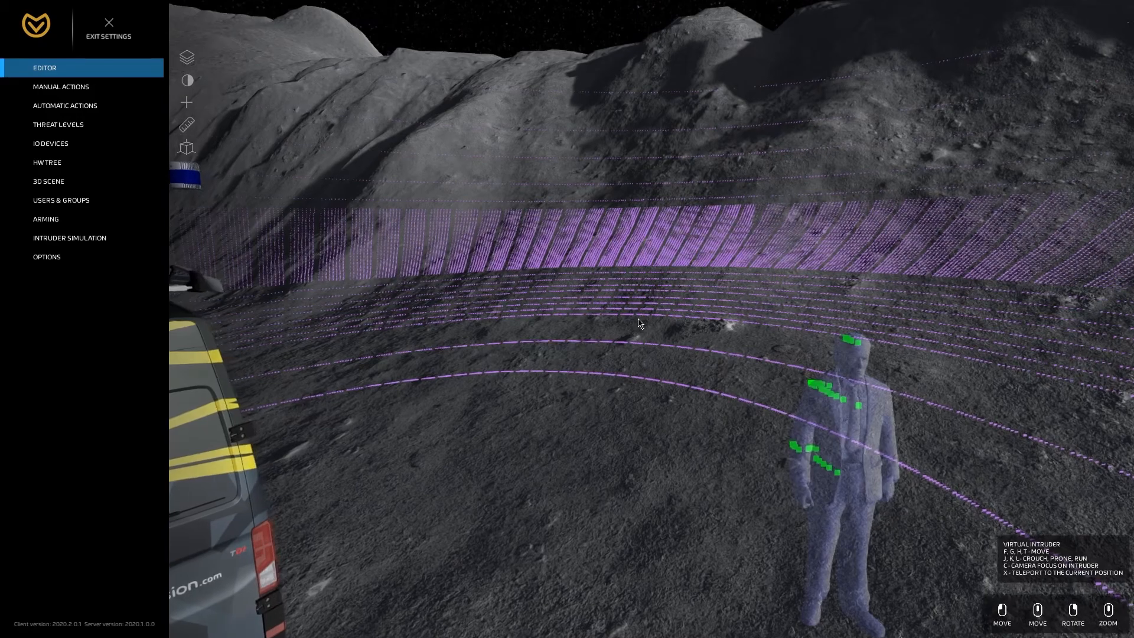
# - Focus the camera on the virtual intruder and move it through the scan rings alongside the van
pyautogui.press('t')
pyautogui.press('c')
pyautogui.press('t')
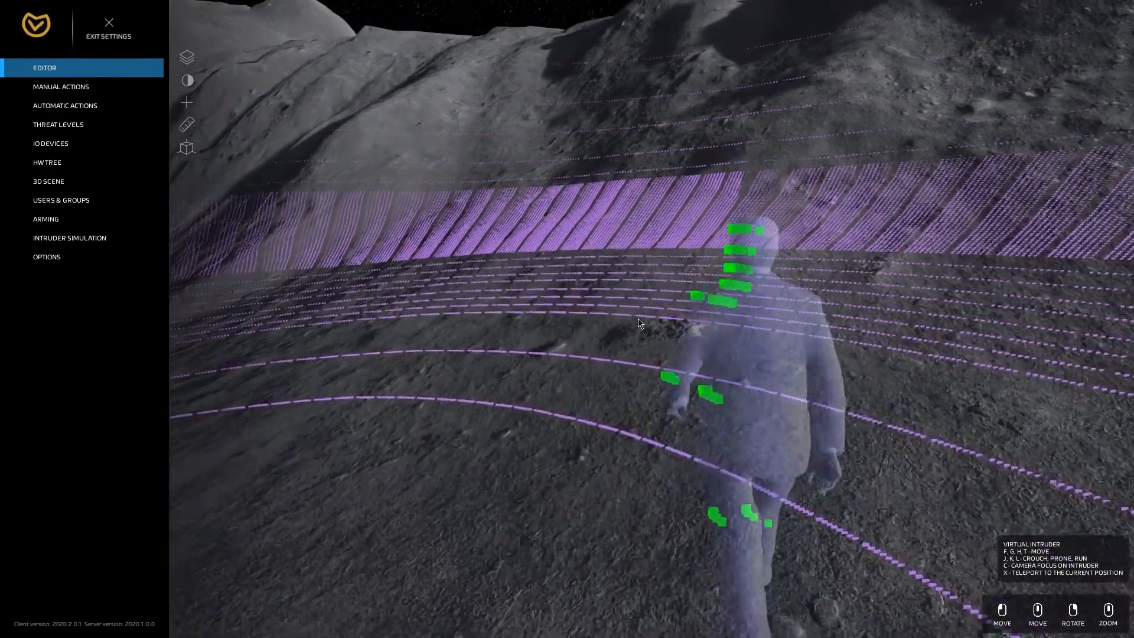
pyautogui.press('f')
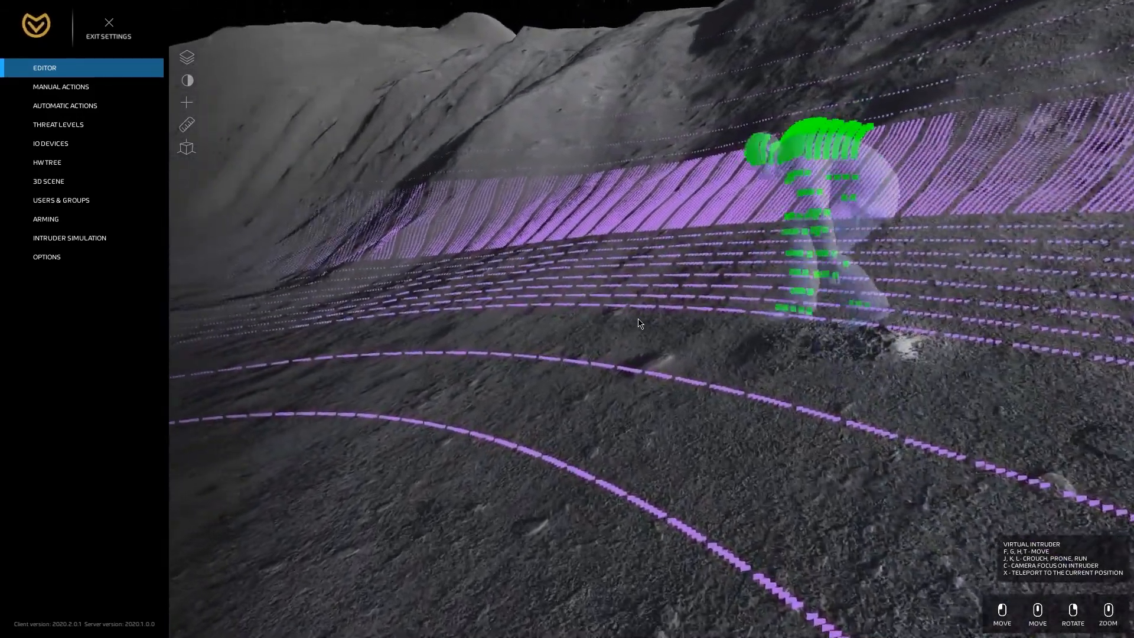
pyautogui.press('t')
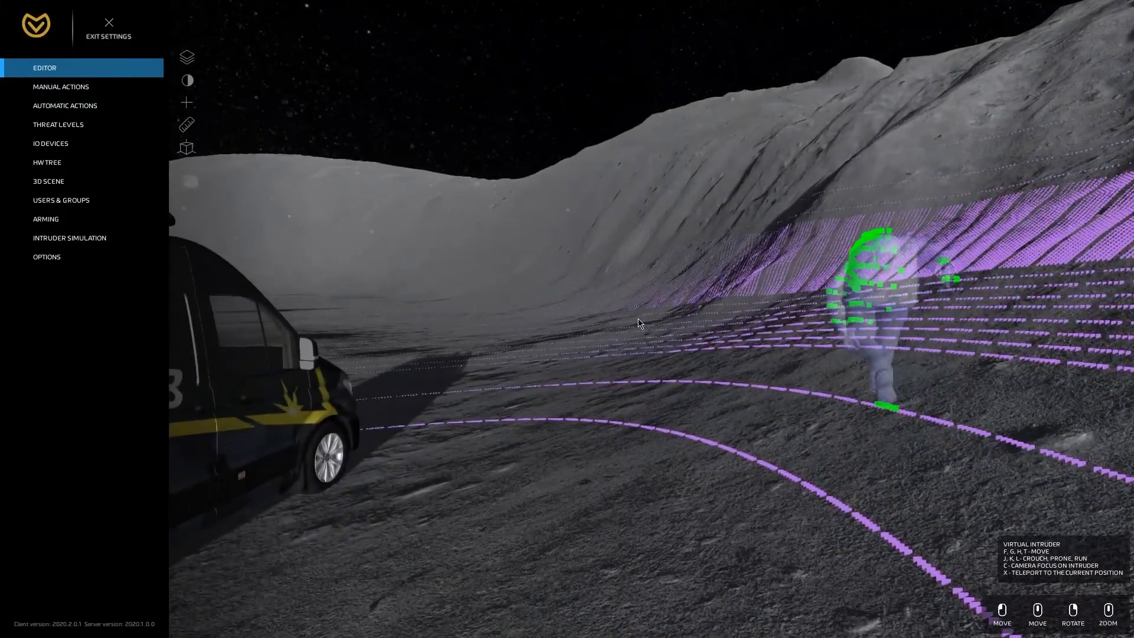
# - Make the virtual intruder crouch and go prone while moving it across the scan lines
pyautogui.press('j')
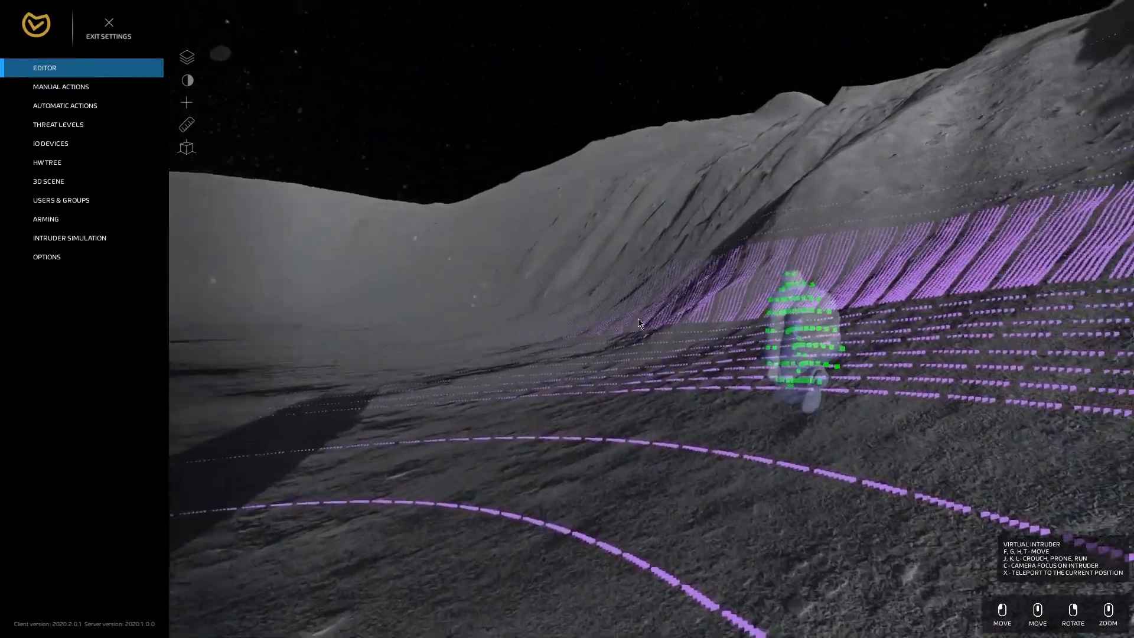
pyautogui.press('j')
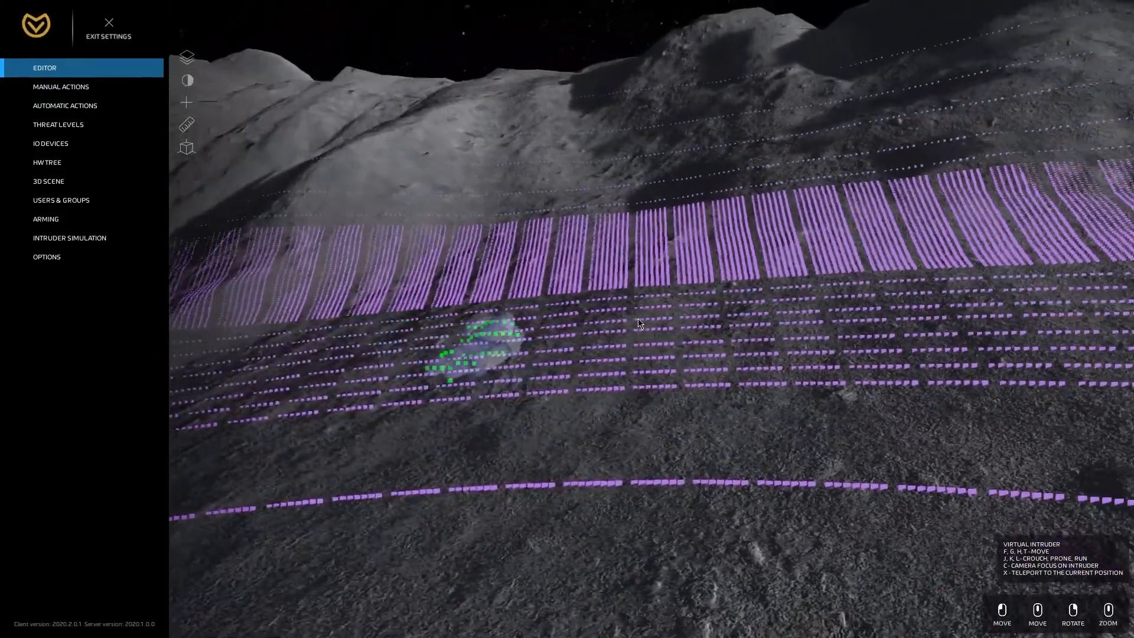
pyautogui.press('k')
pyautogui.press('h')
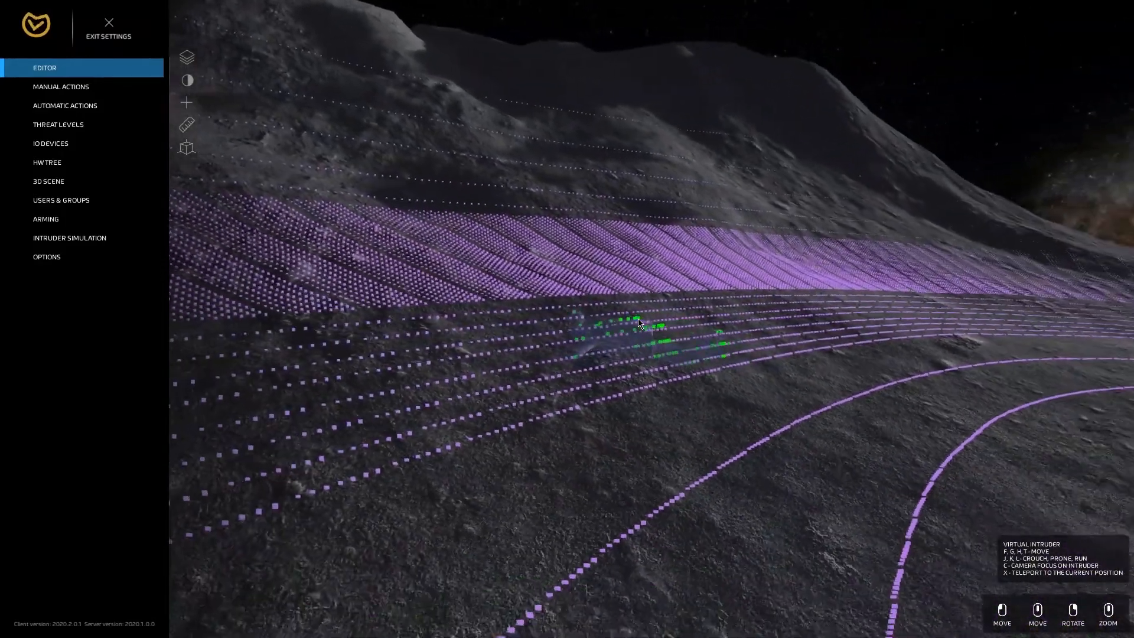
pyautogui.press('g')
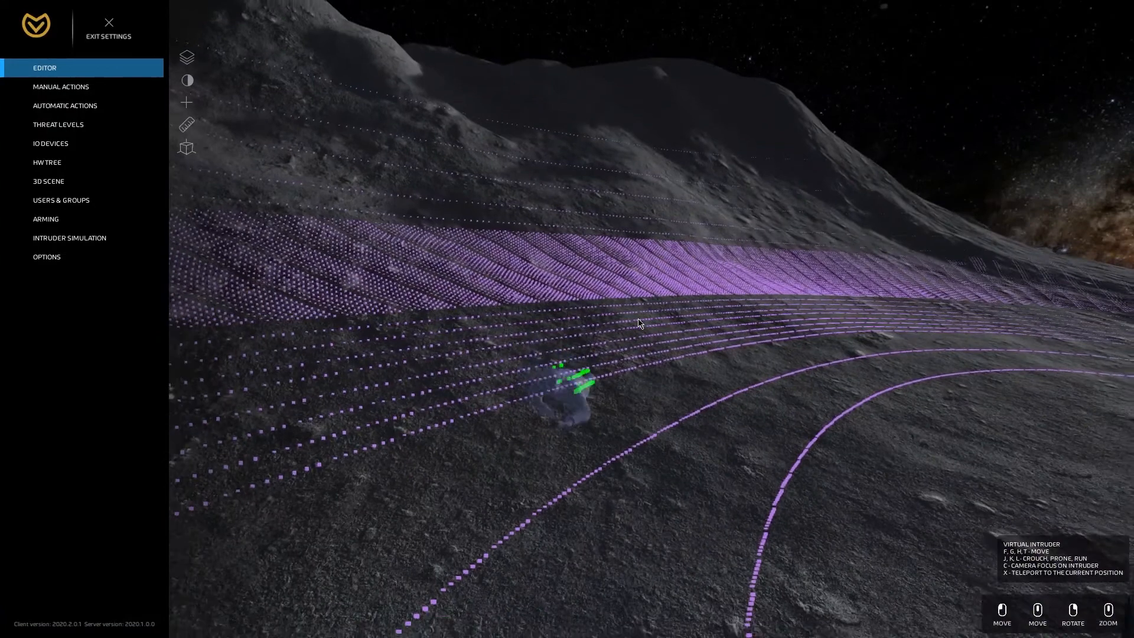
# - Stand the virtual intruder upright and walk it across the scan lines toward the front of the van
pyautogui.press('k')
pyautogui.press('f')
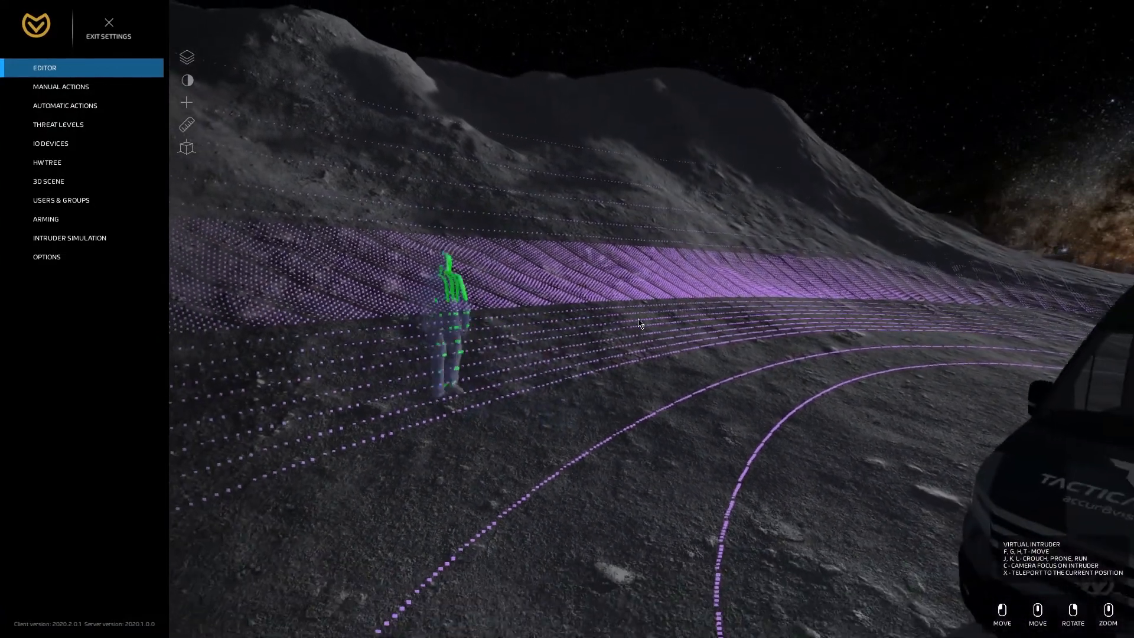
pyautogui.press('t')
pyautogui.press('f')
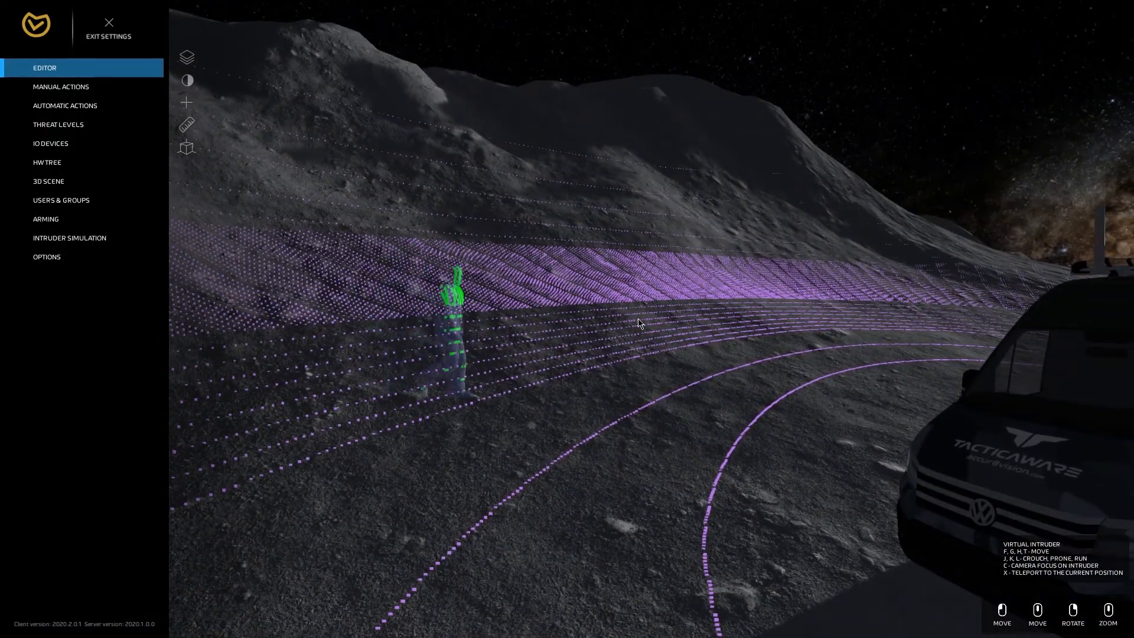
pyautogui.press('h')
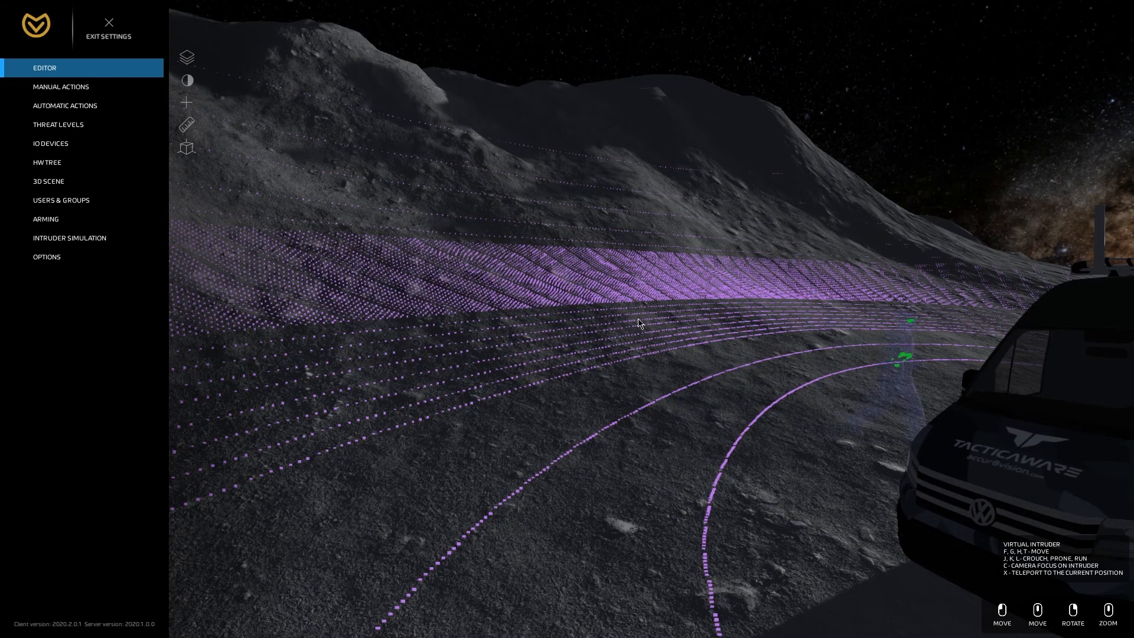